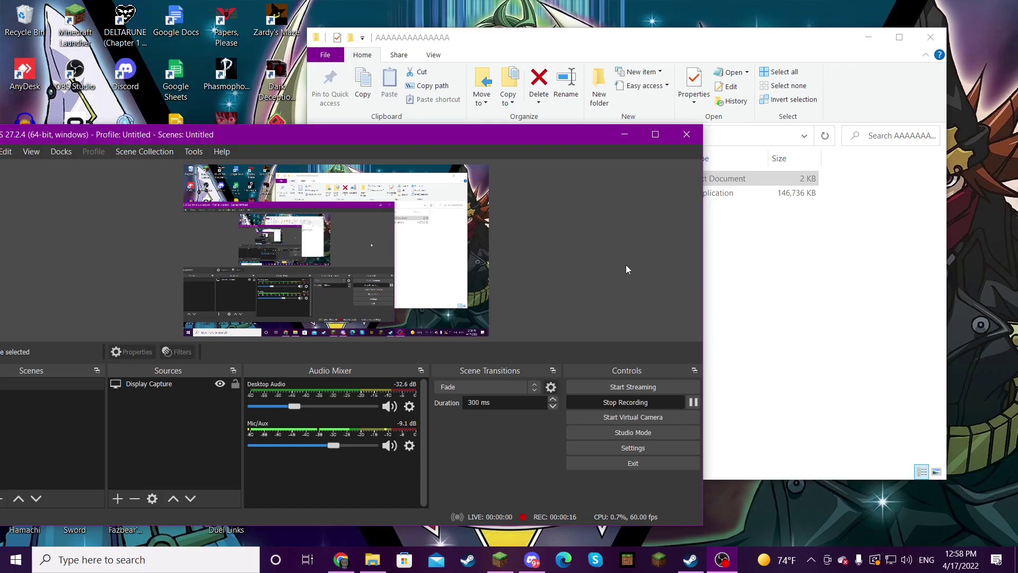
Step: Minimize OBS, then move and resize the Explorer window showing READ - LEIA and the ROM
left_click(623, 133)
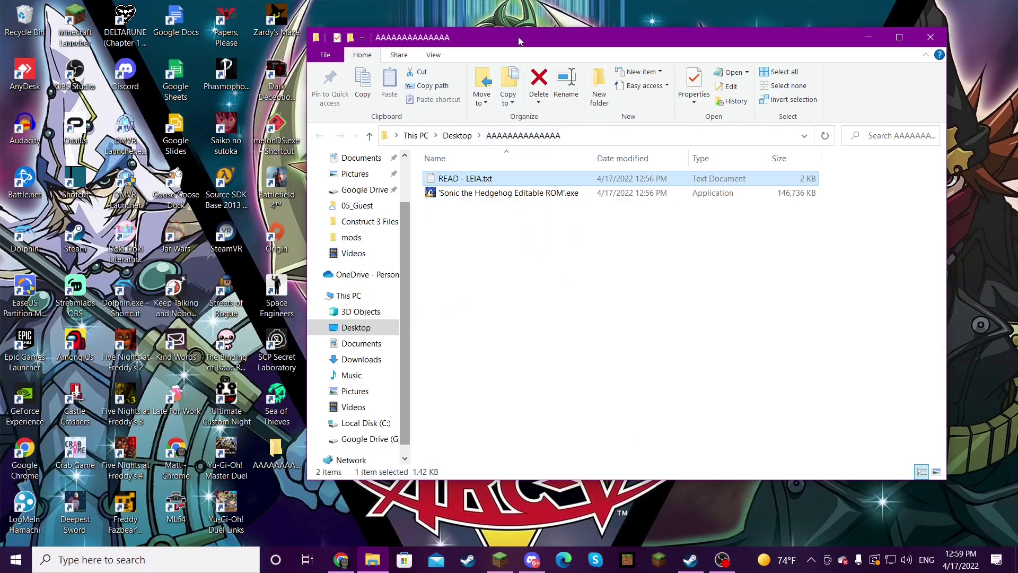
mouse_move(518, 36)
left_mouse_down()
mouse_move(361, 305)
mouse_move(469, 42)
left_mouse_up()
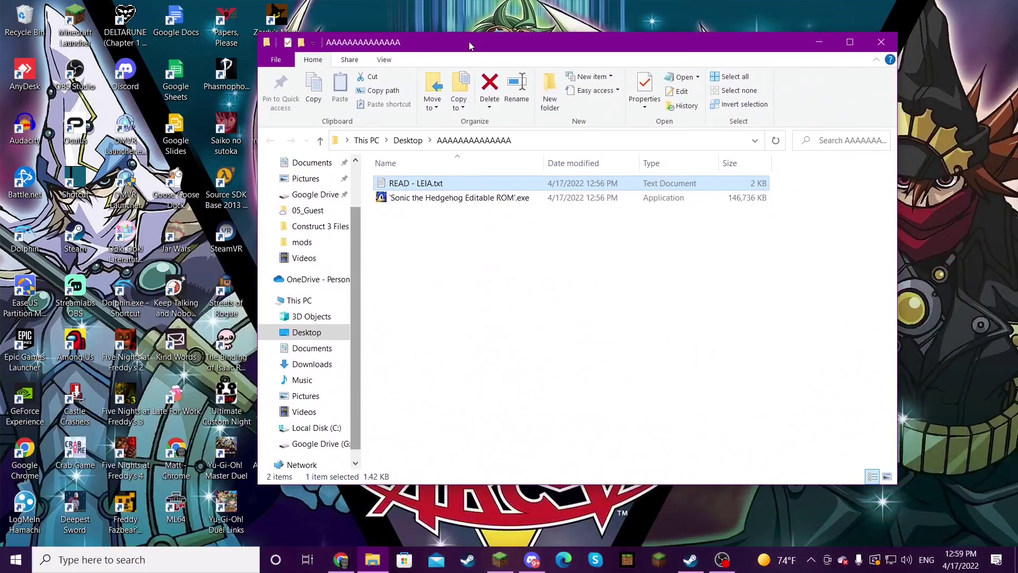
mouse_move(258, 33)
left_mouse_down()
mouse_move(468, 170)
mouse_move(362, 150)
left_mouse_up()
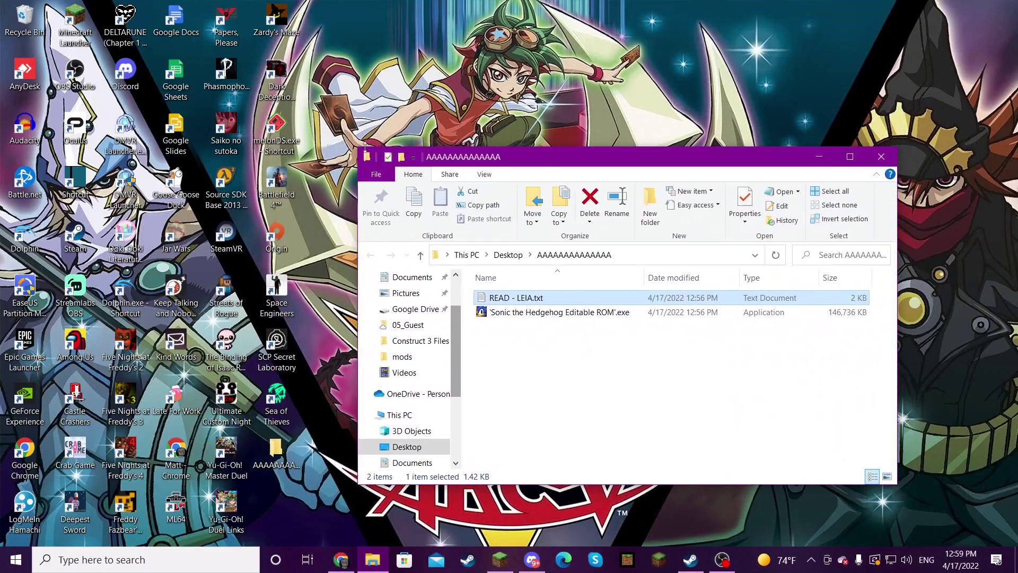
mouse_move(502, 151)
left_mouse_down()
mouse_move(547, 115)
mouse_move(527, 164)
left_mouse_up()
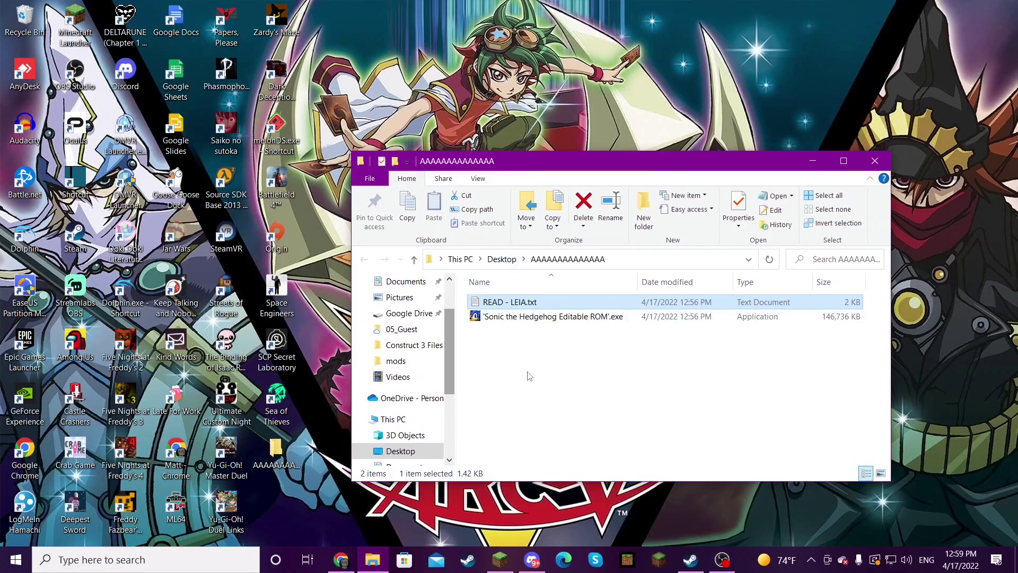
Step: Read READ - LEIA.txt in Notepad, close it, and launch the Sonic Editable ROM executable
left_click(595, 323)
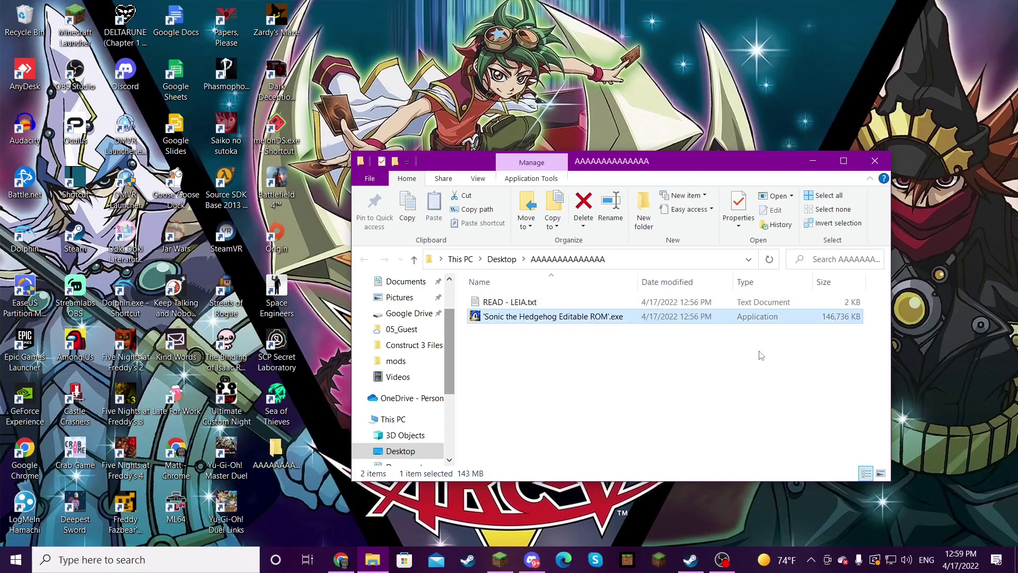
double_click(534, 303)
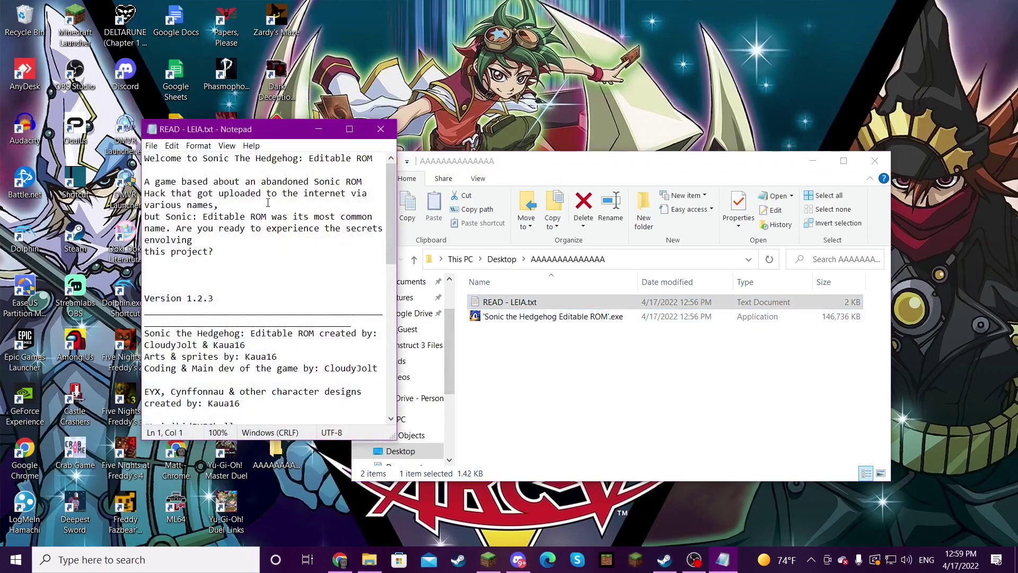
left_click(380, 131)
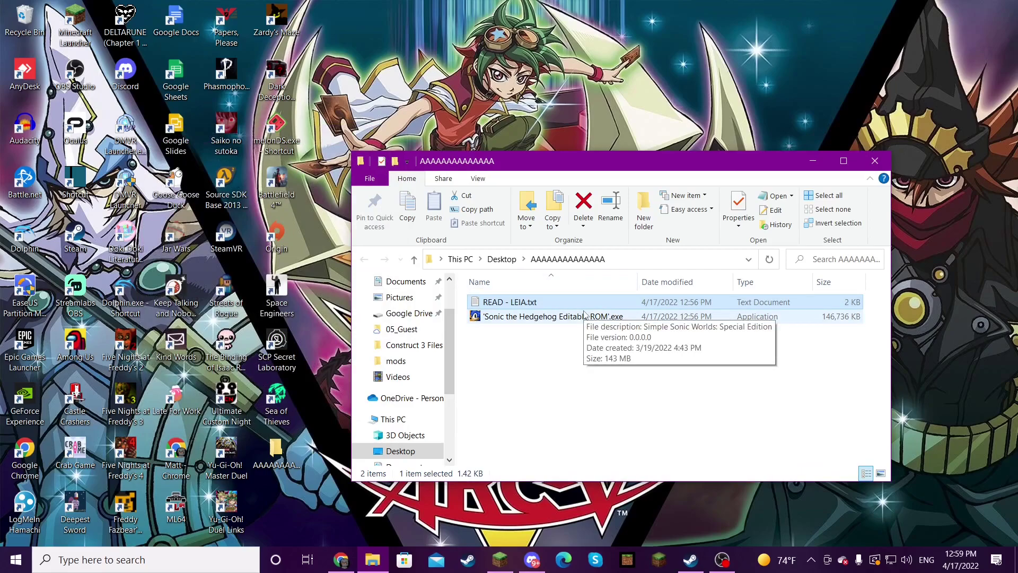
left_click(532, 322)
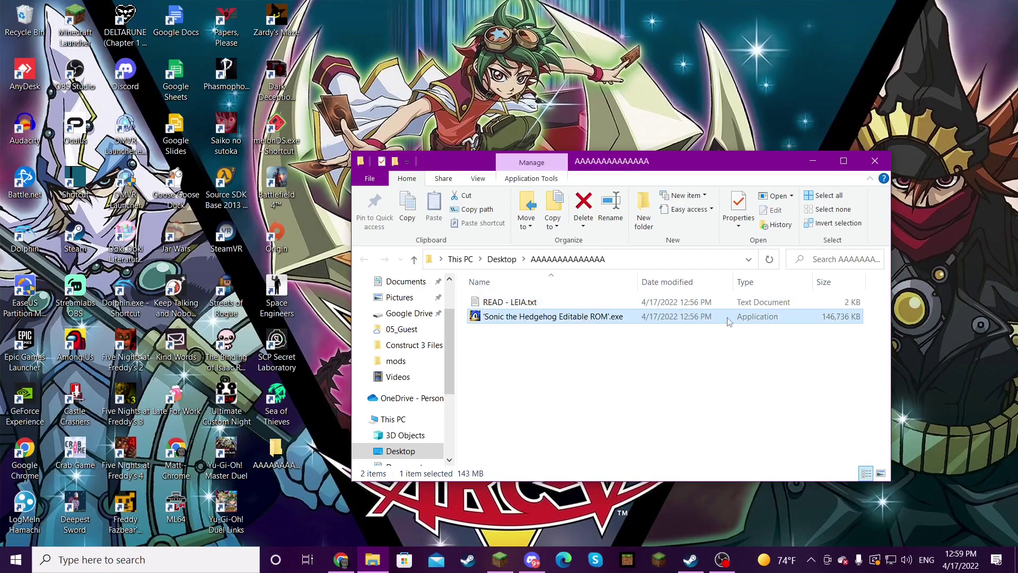
key("Return")
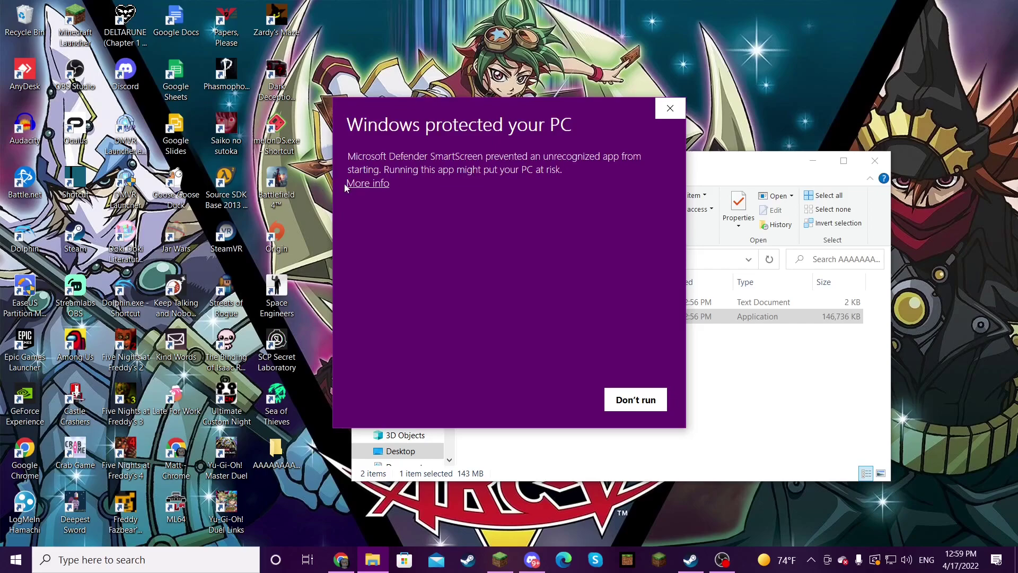
Step: Expand the SmartScreen warning with More info and choose Run anyway
left_click(366, 183)
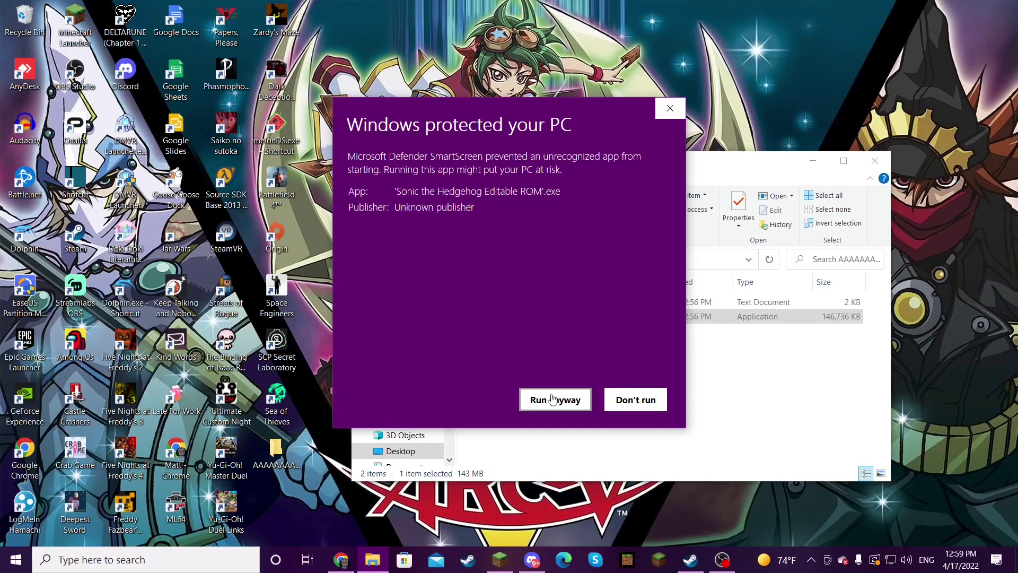
left_click(554, 399)
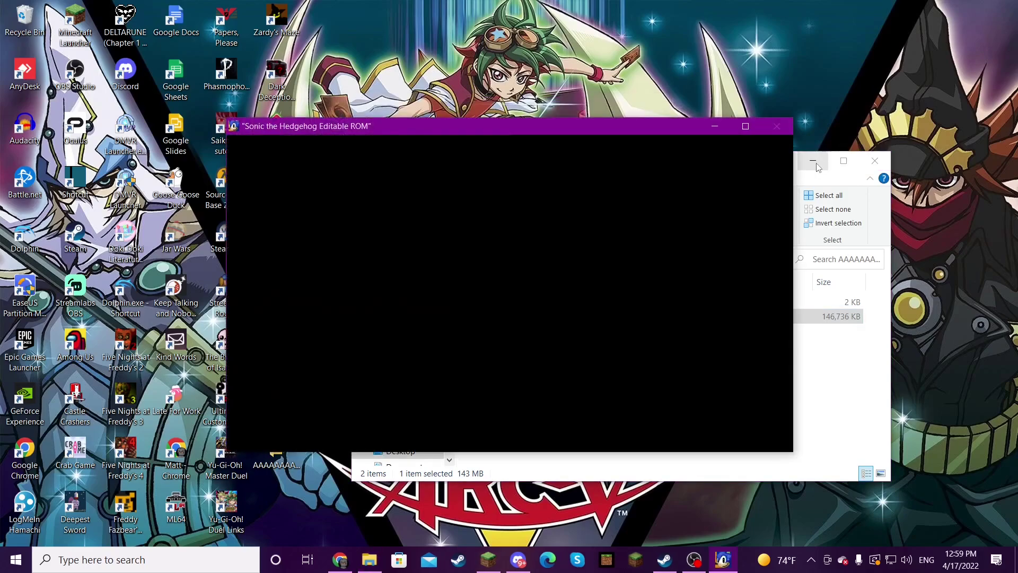
Step: Hide Explorer, toggle the game to fullscreen and back, and dismiss the flashing-lights warning
left_click(818, 165)
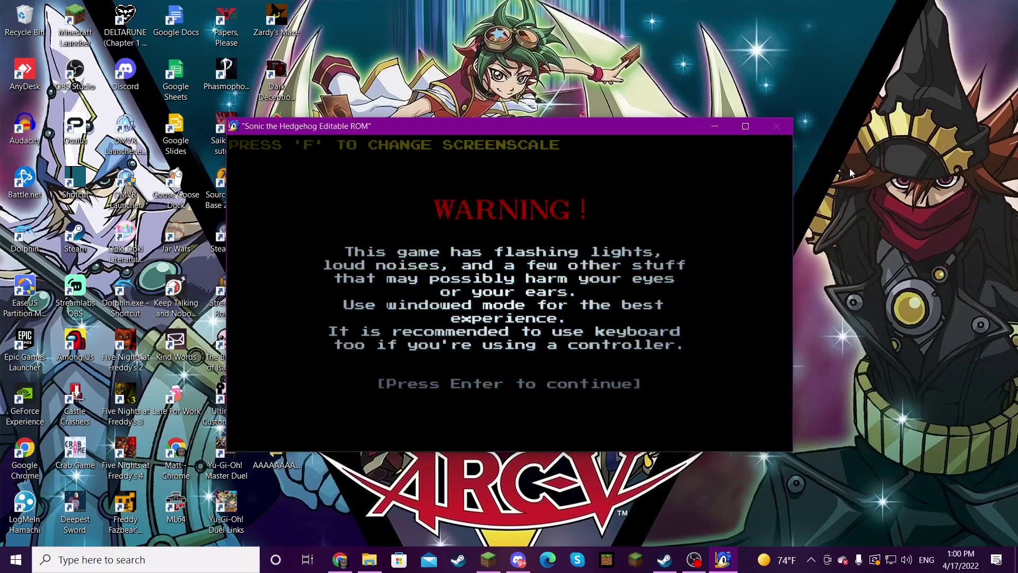
key("f")
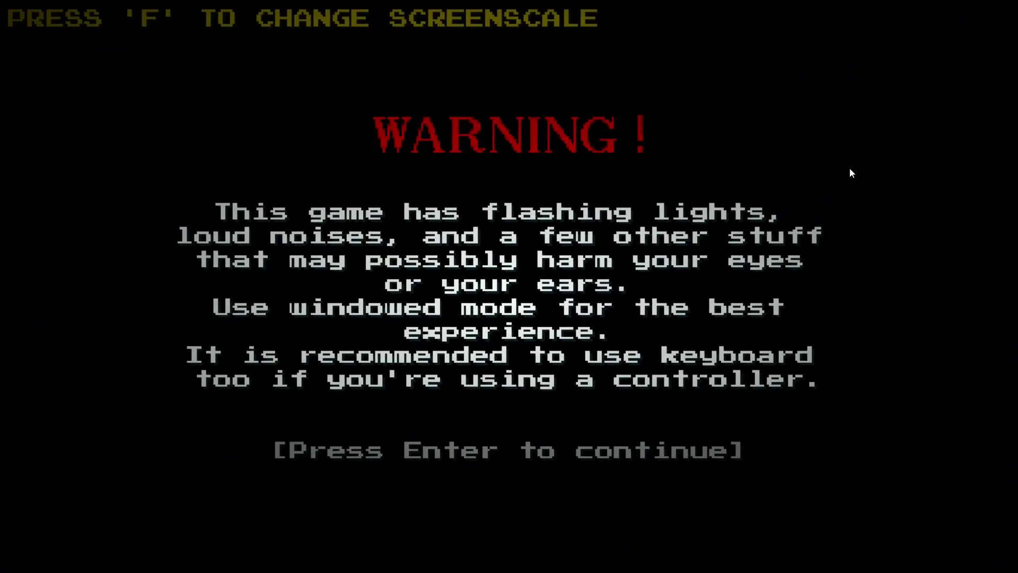
key("f")
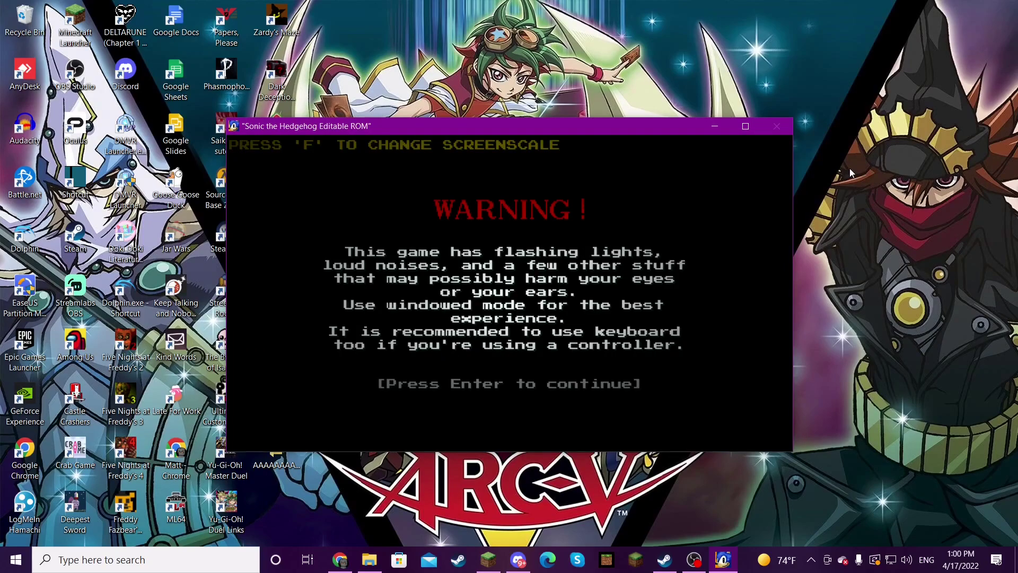
key("Return")
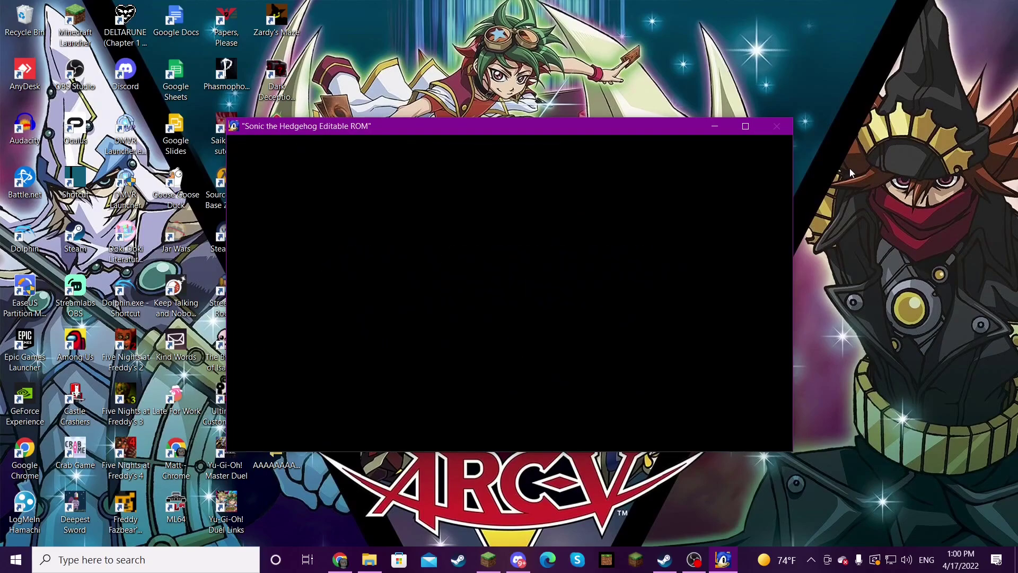
Step: Soft-reset the emulator with Tab so the SEGA and Sonic Team intros replay
key("Tab")
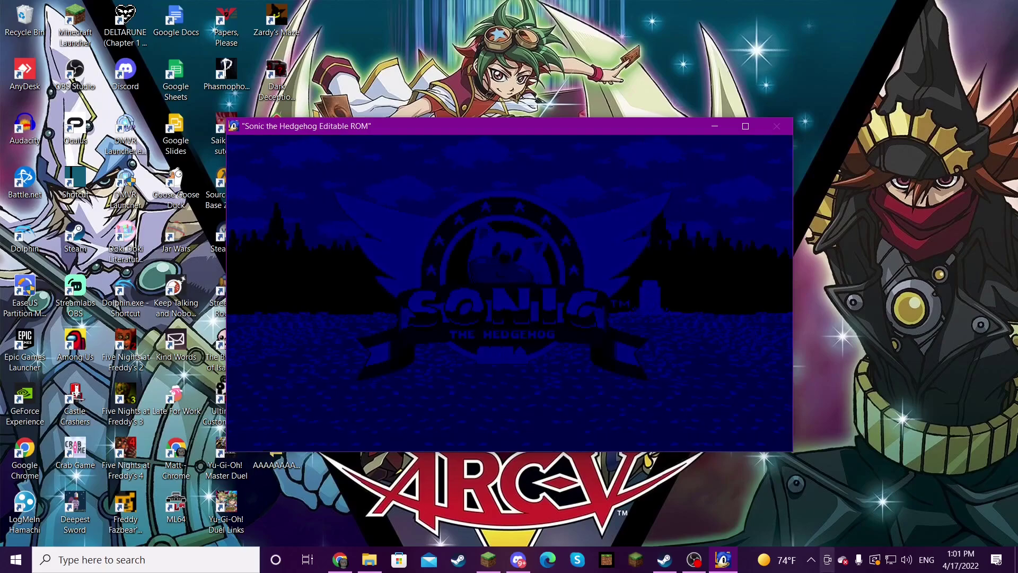
Step: Bring up and minimize OBS, then briefly show and hide the game folder window
left_click(694, 559)
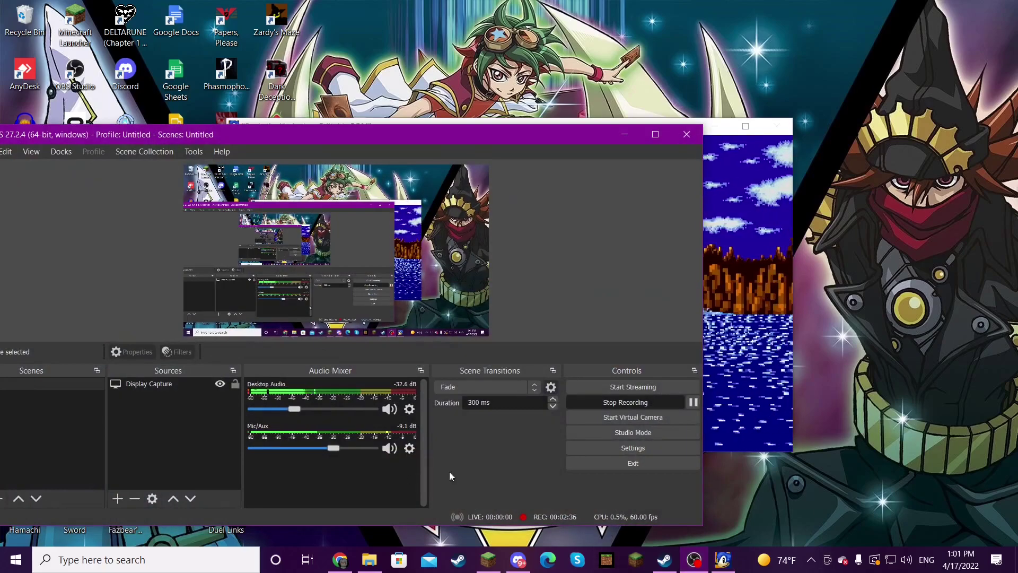
left_click(809, 500)
left_click(625, 135)
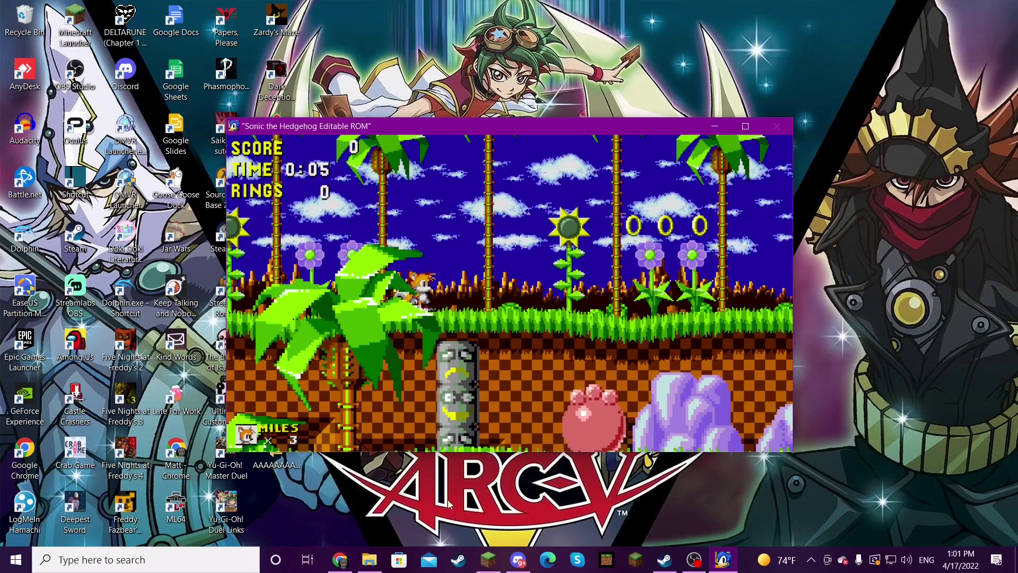
key("alt+Tab")
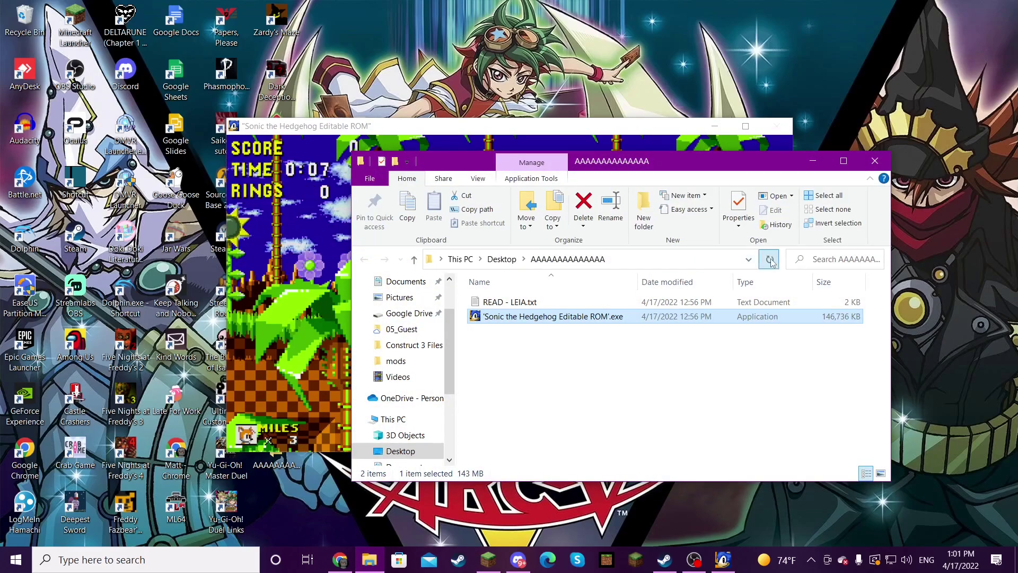
left_click(811, 161)
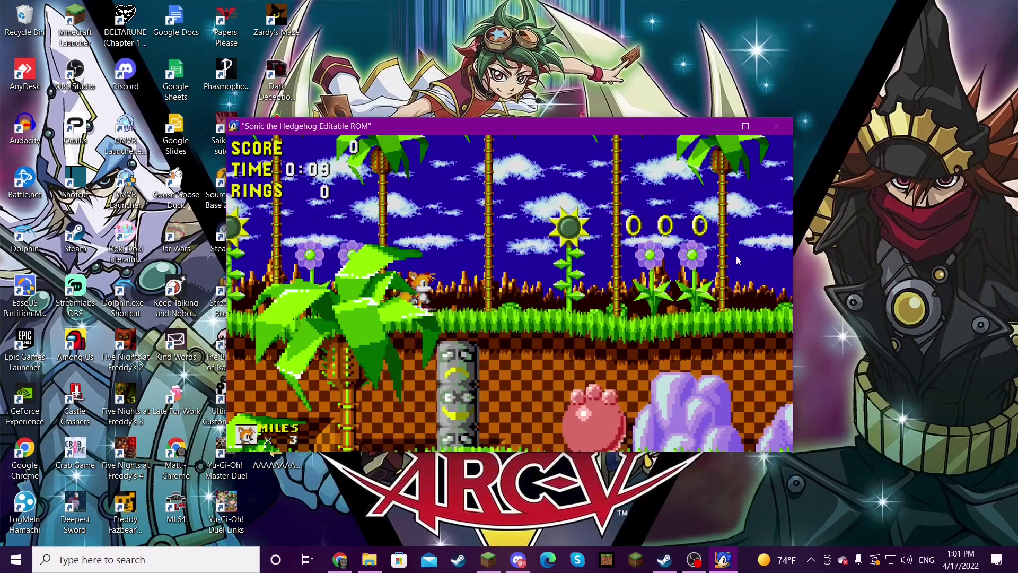
Step: Run and fly Tails through Green Hill, breaking the ring monitor and defeating an enemy
key("Right")
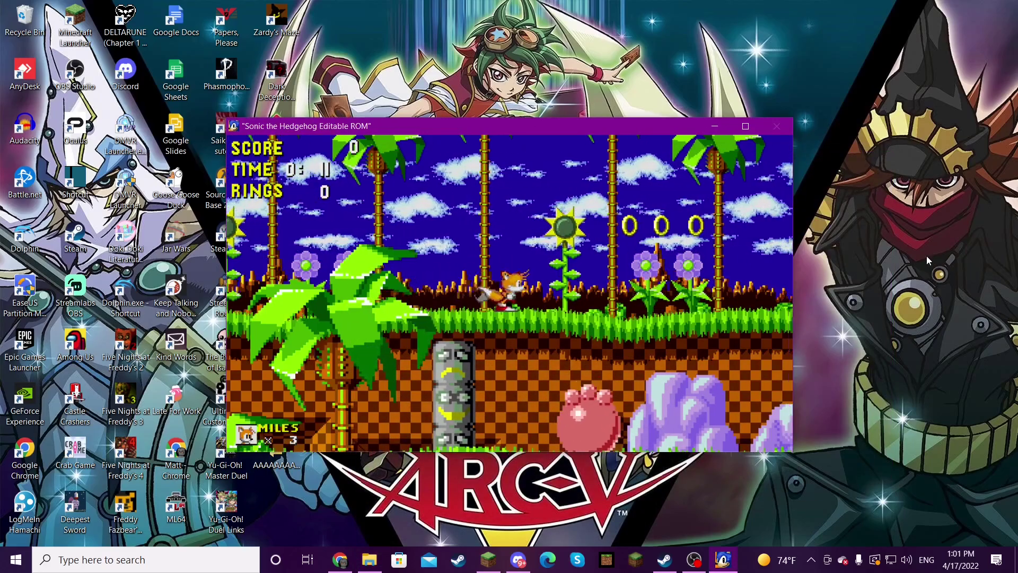
key("Right")
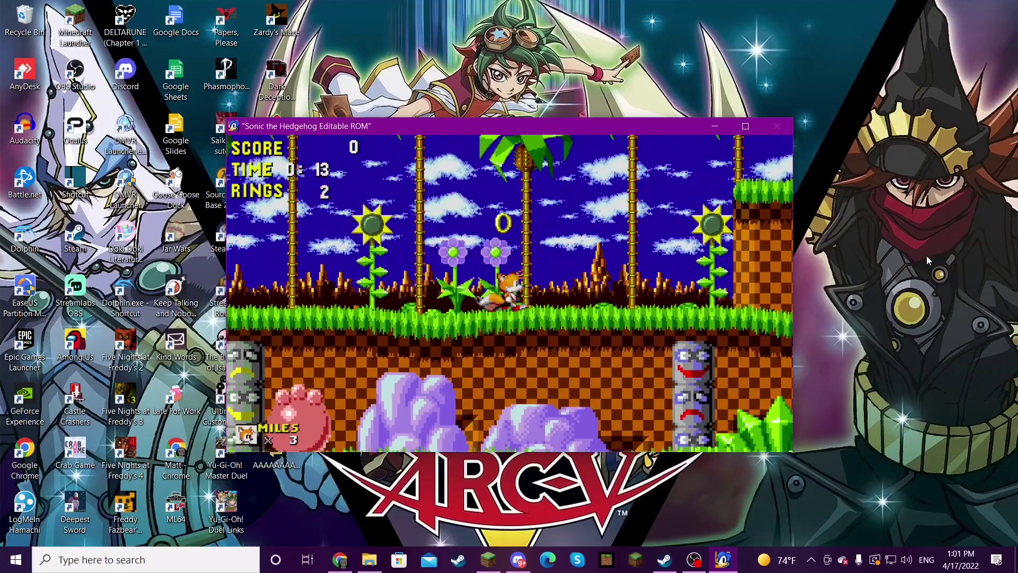
key("Right")
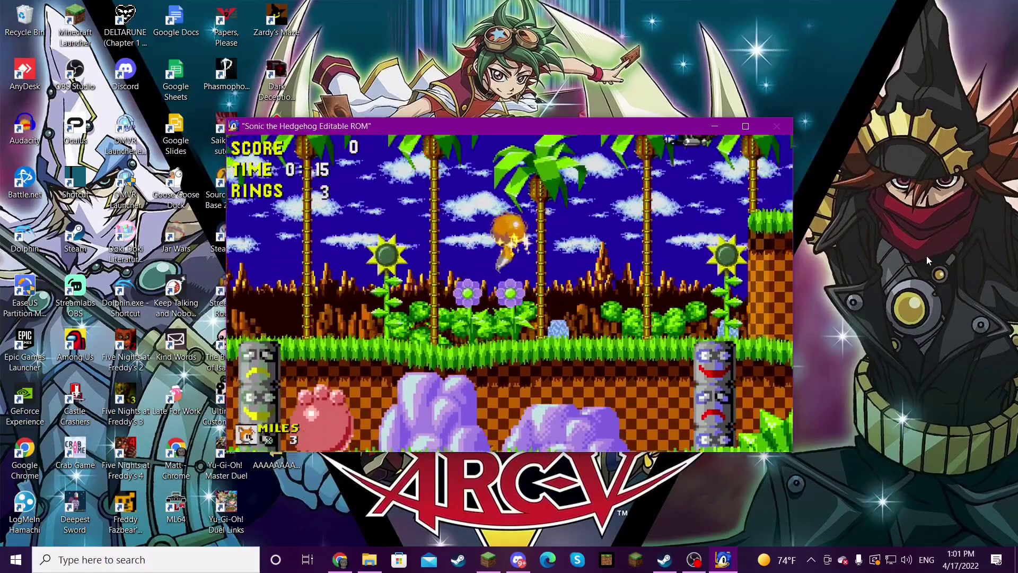
key("Right")
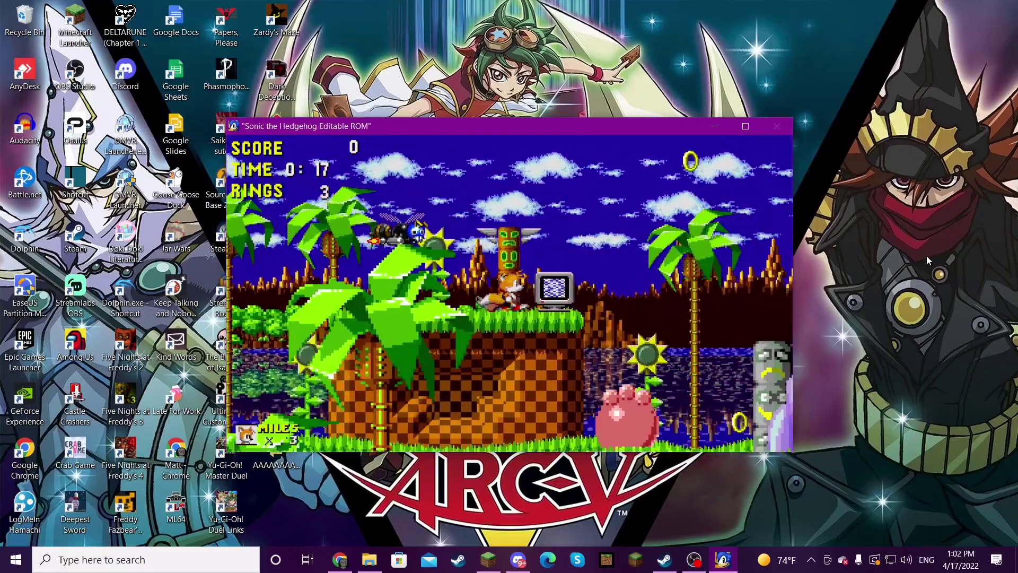
key("space")
key("Right")
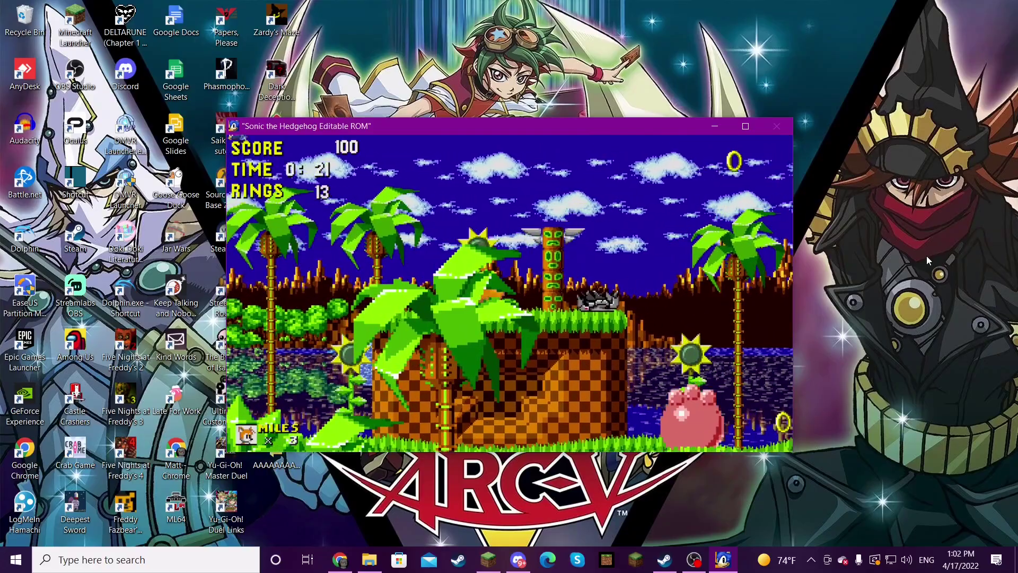
key("Right")
key("space")
key("Right")
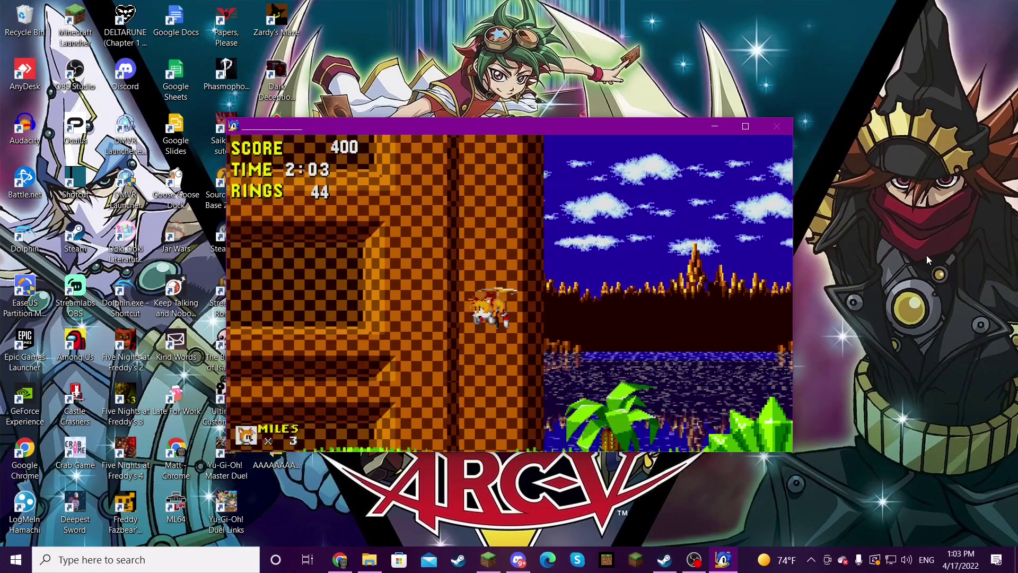
left_click(369, 559)
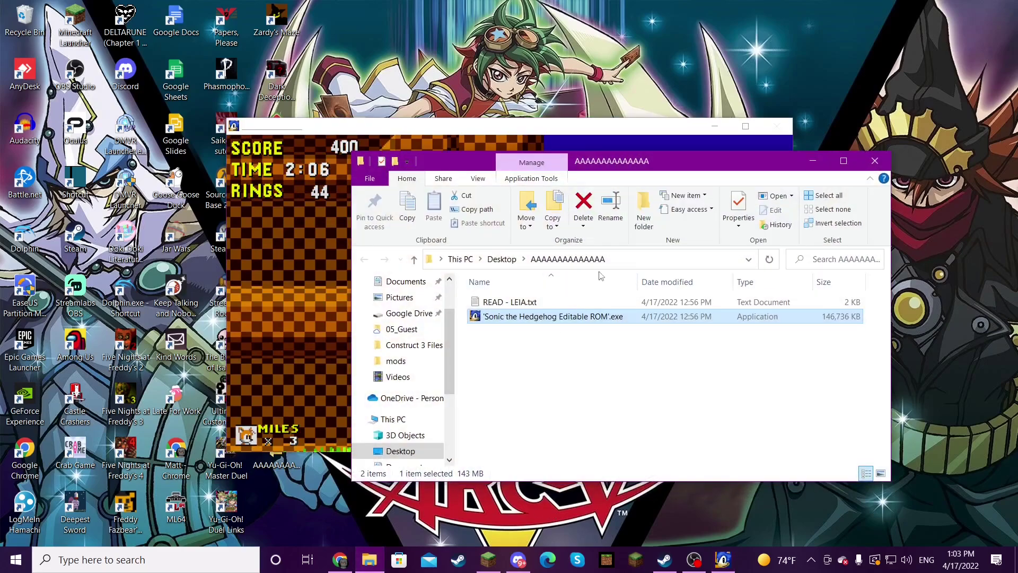
left_click(812, 161)
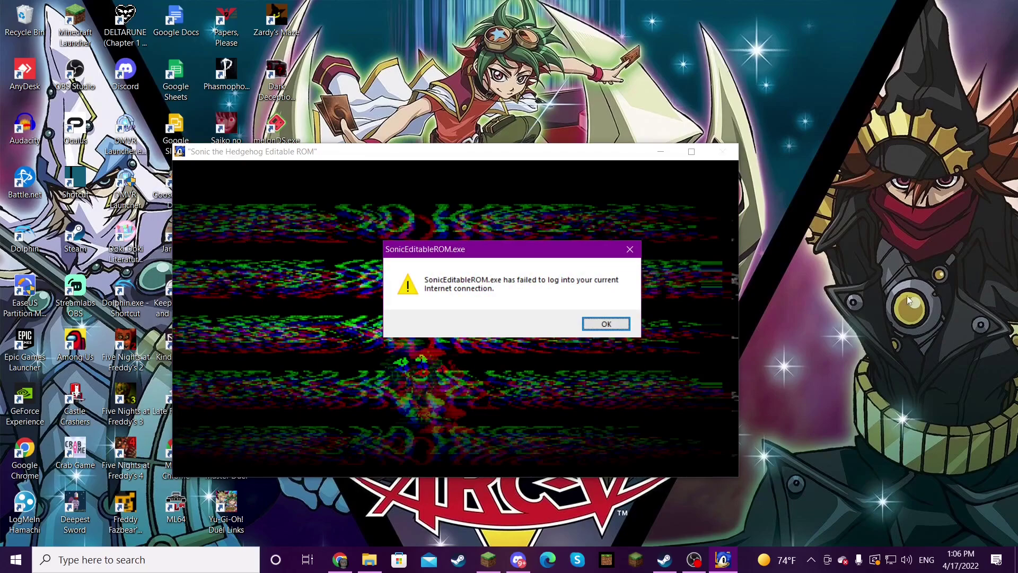
Step: Dismiss the internet-login error, then briefly reopen and hide the game folder
left_click(604, 324)
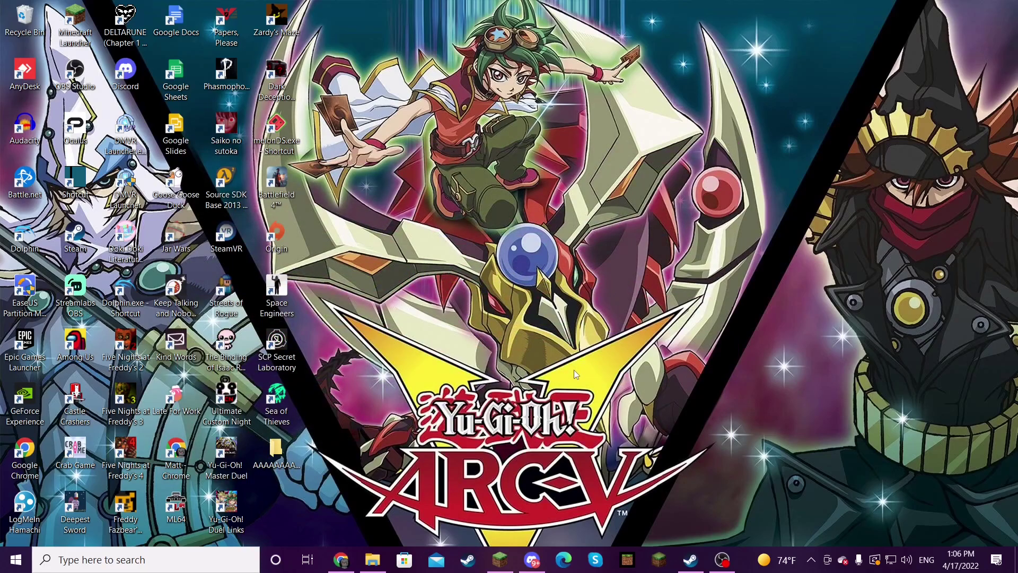
left_click(372, 559)
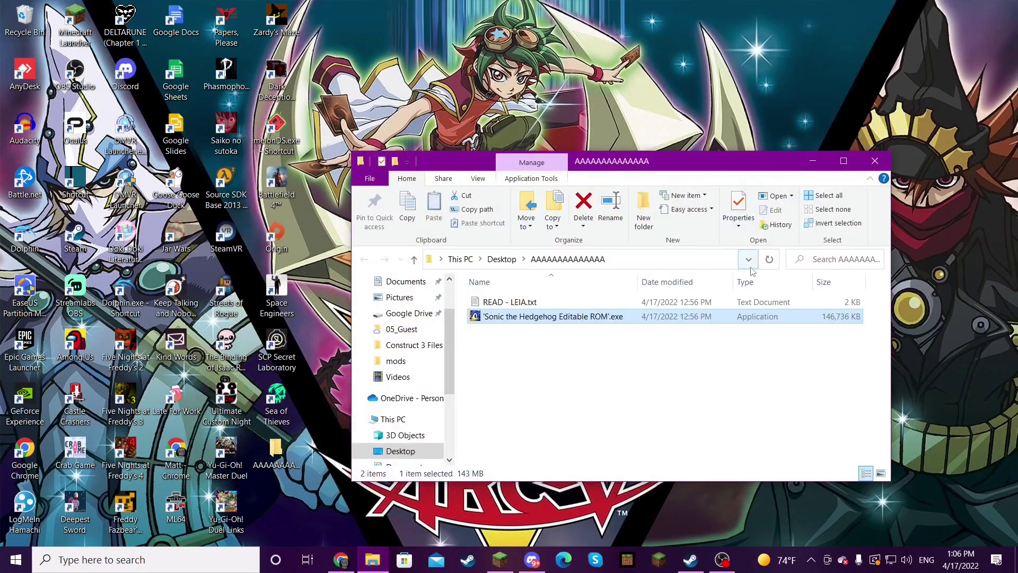
left_click(819, 161)
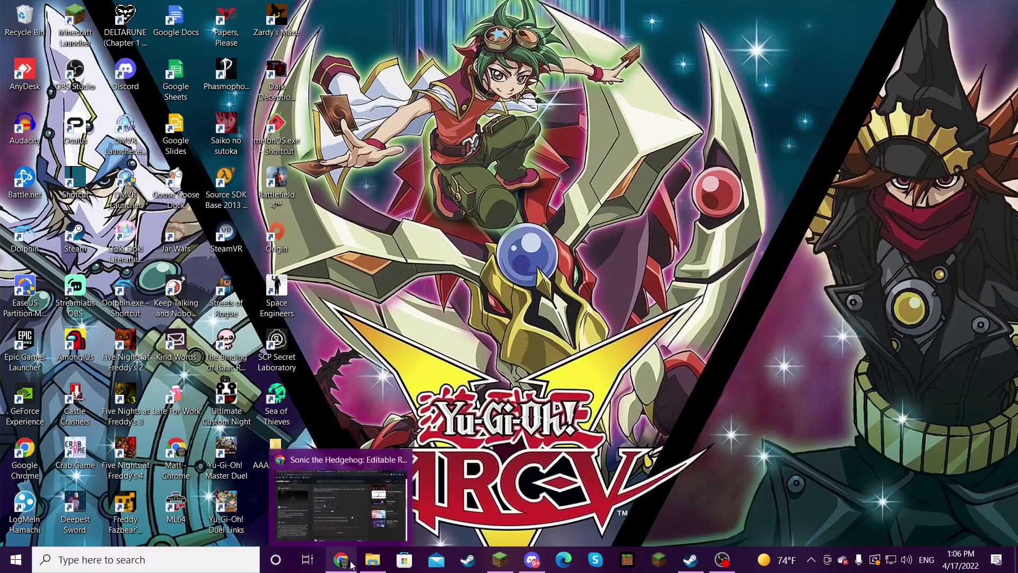
Step: Check Chrome's YouTube tab, then move the folder window up and left
left_click(342, 560)
left_click(239, 10)
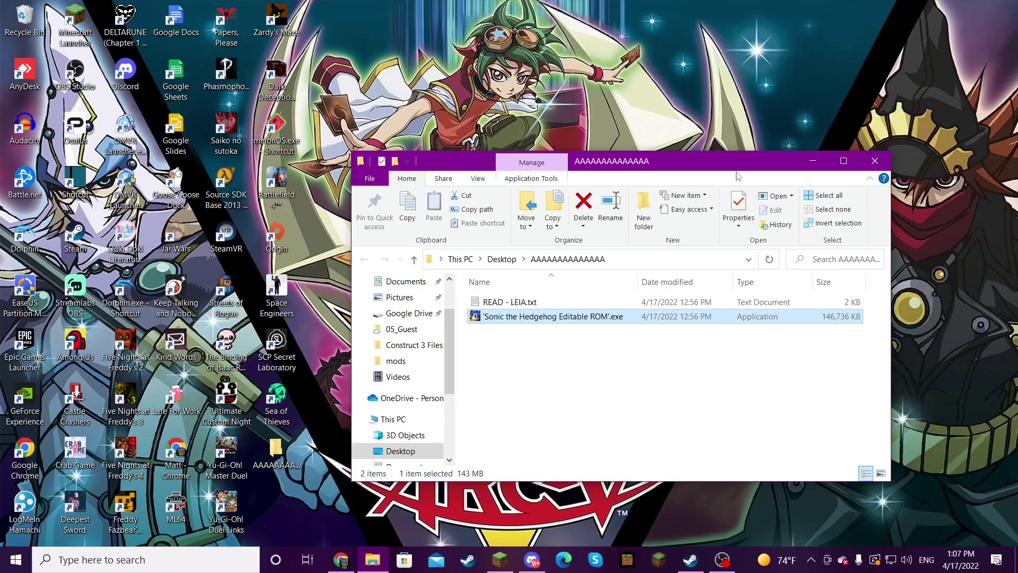
left_click_drag(724, 163, 681, 108)
mouse_move(509, 261)
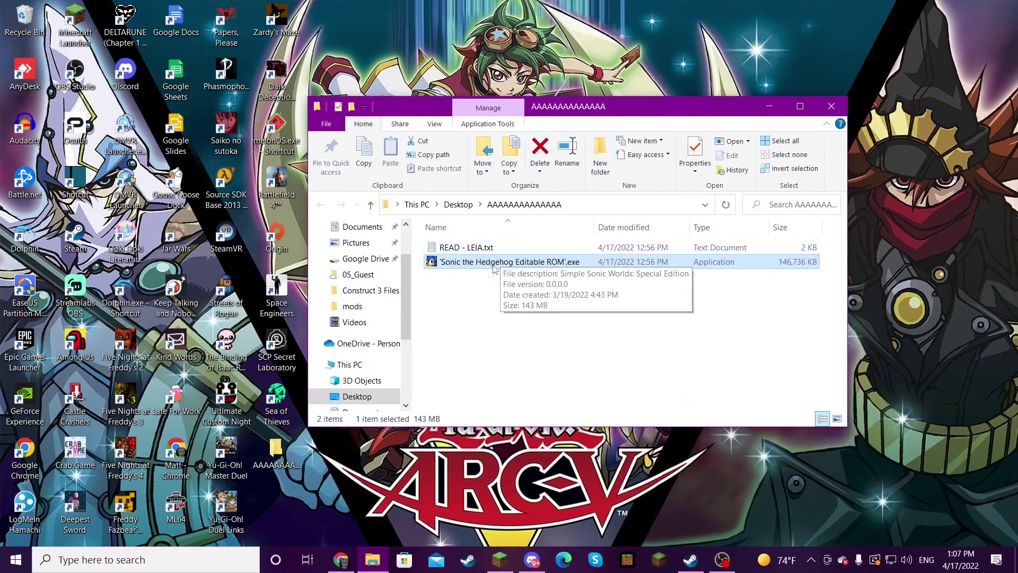
Step: Relaunch the Sonic ROM executable, hide the folder, and restart the game with Ctrl+R
double_click(495, 263)
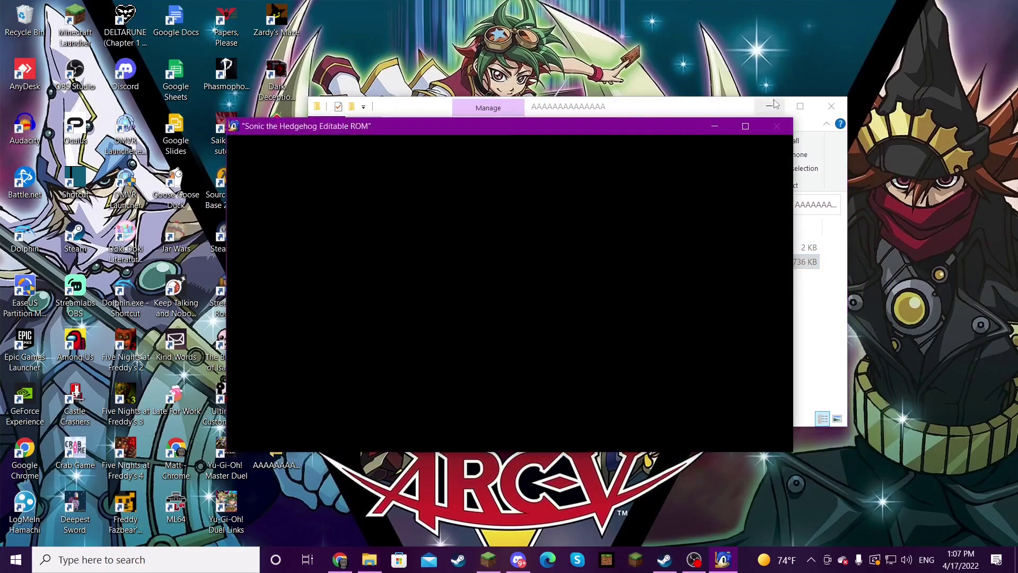
left_click(770, 106)
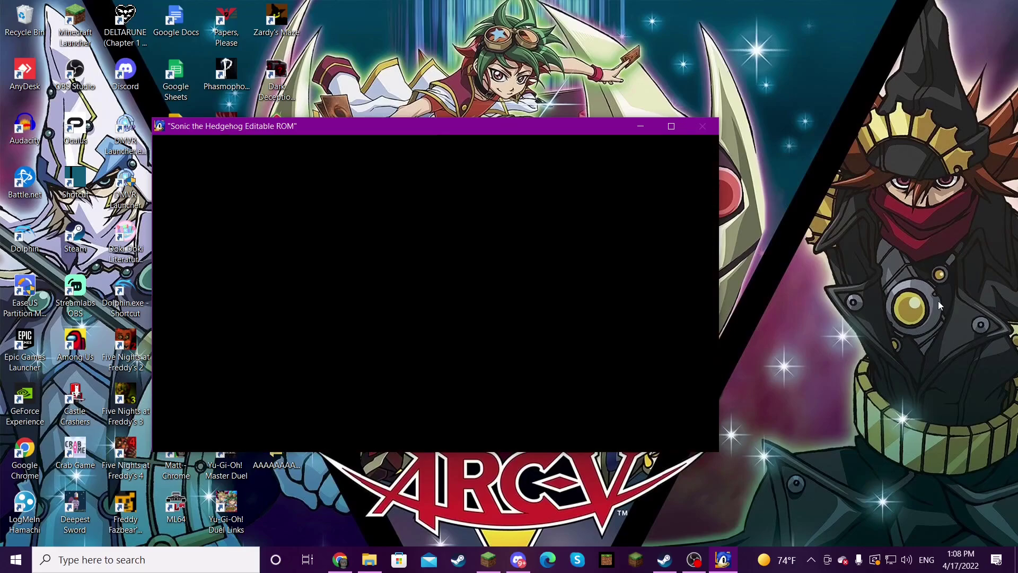
key("ctrl+r")
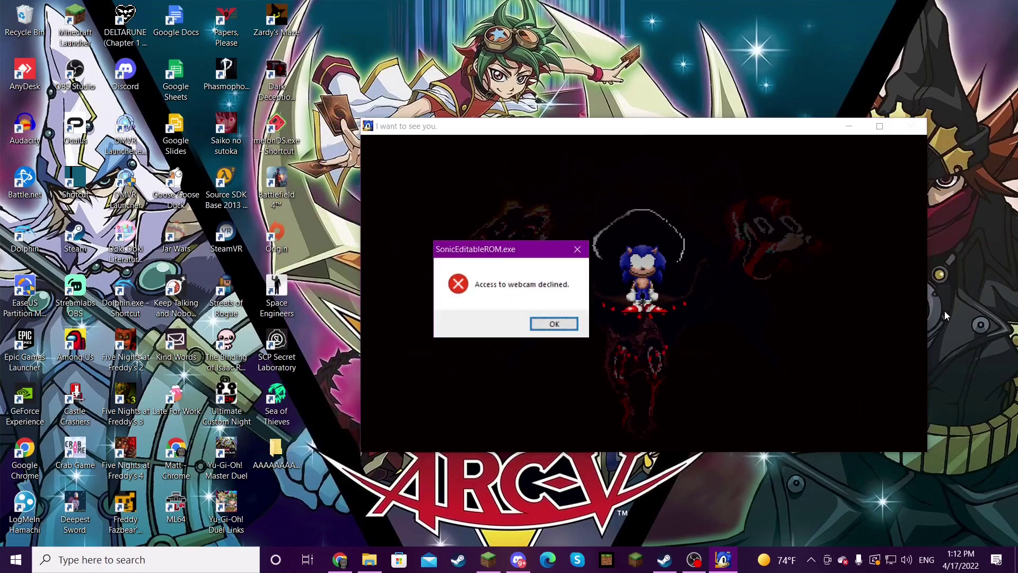
Step: Dismiss both 'Access to webcam declined' error dialogs with OK
left_click(554, 324)
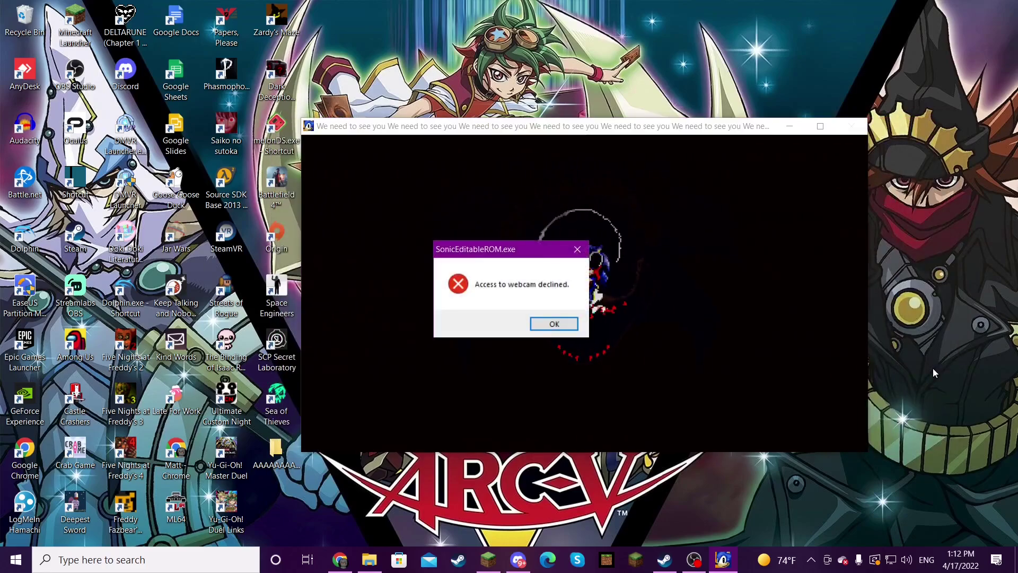
left_click(554, 324)
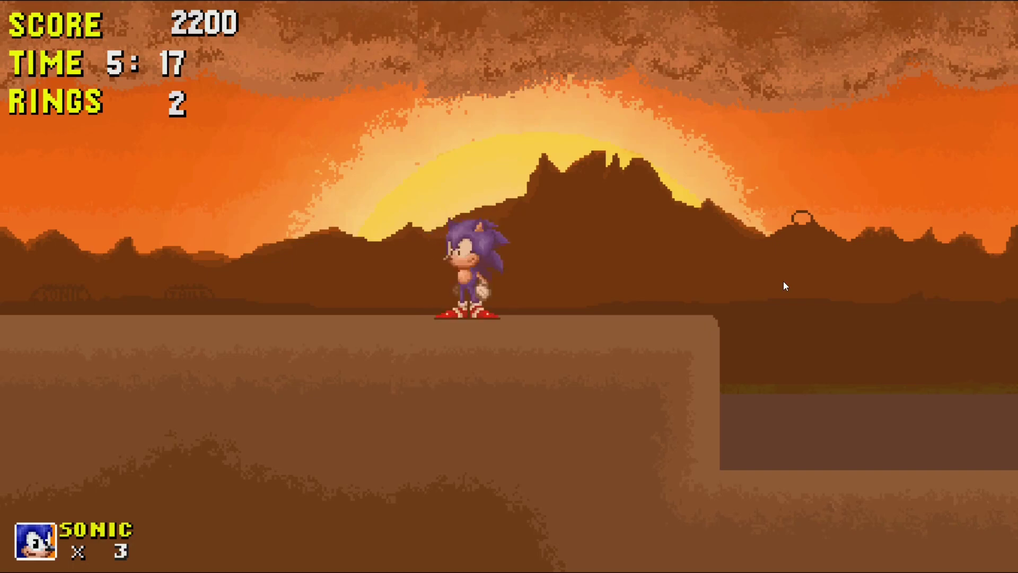
Step: Run Sonic onto the red spring, jump off the pillar, and bounce up the cliff on the yellow spring
key("Right")
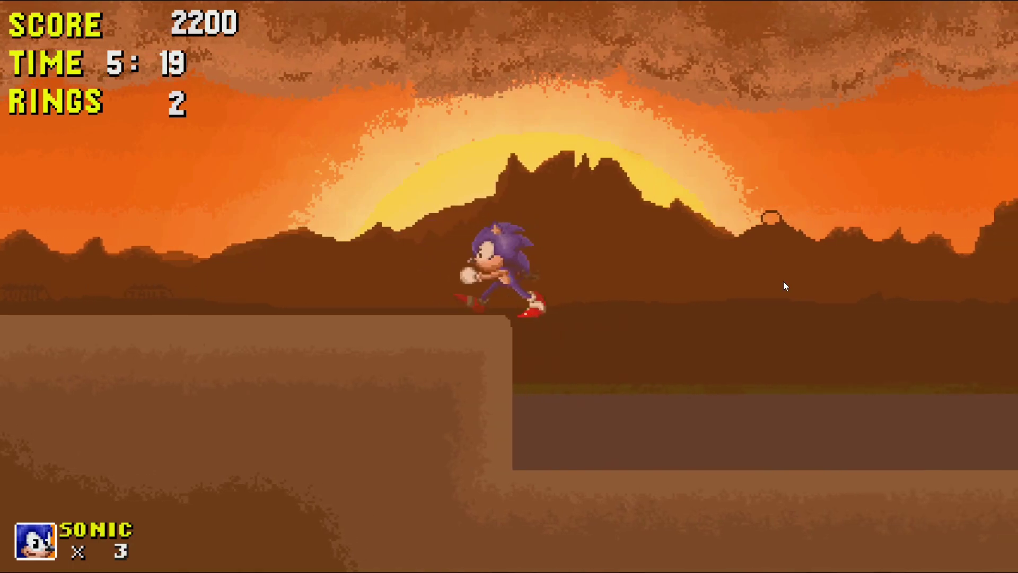
key("Left")
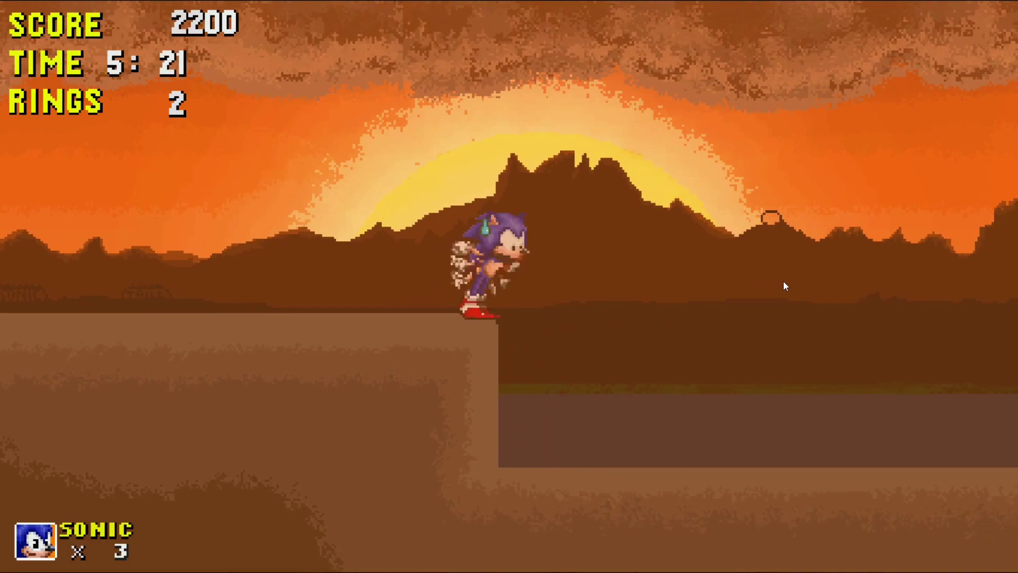
key("Right")
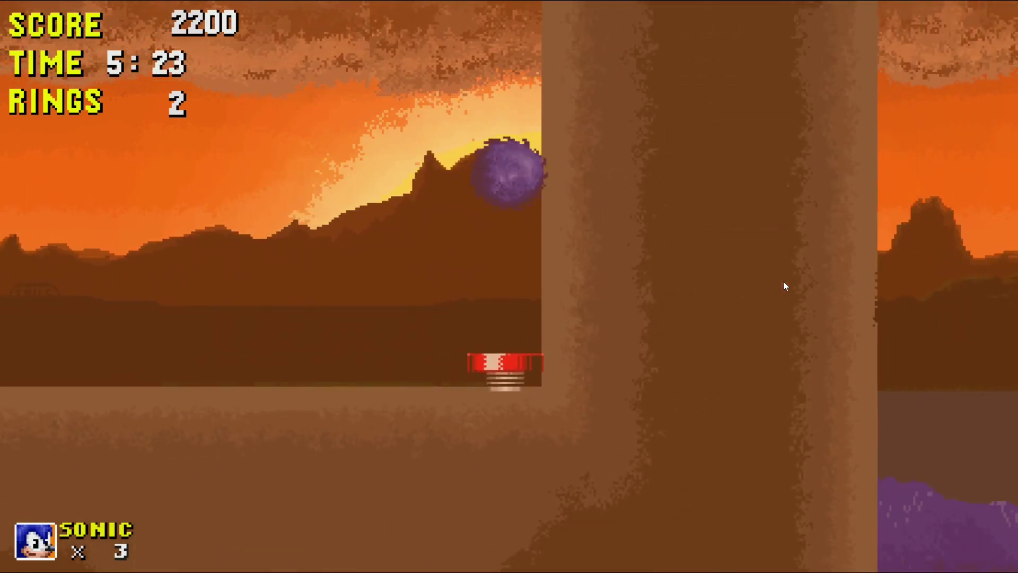
key("Right")
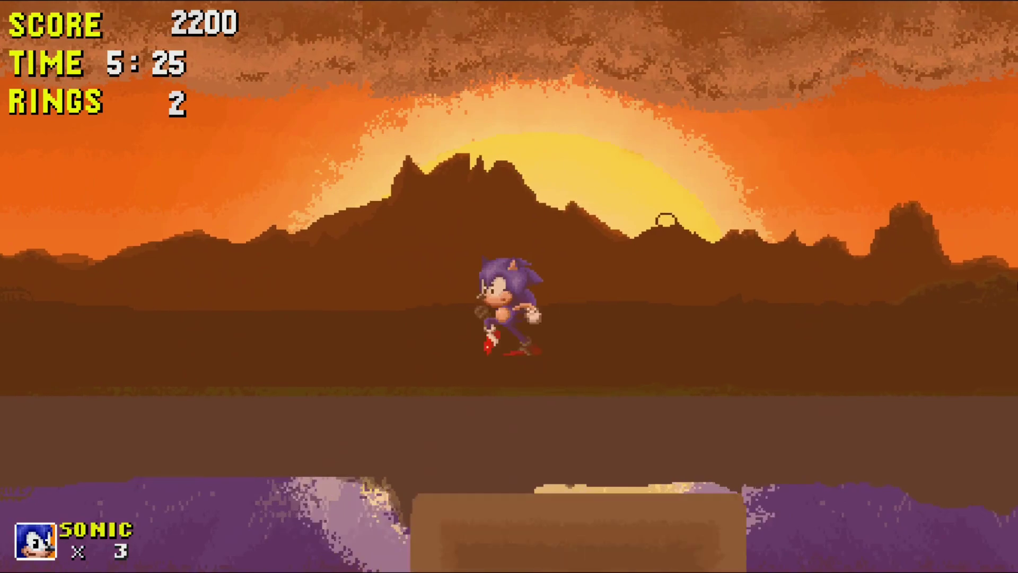
key("Right")
key("space")
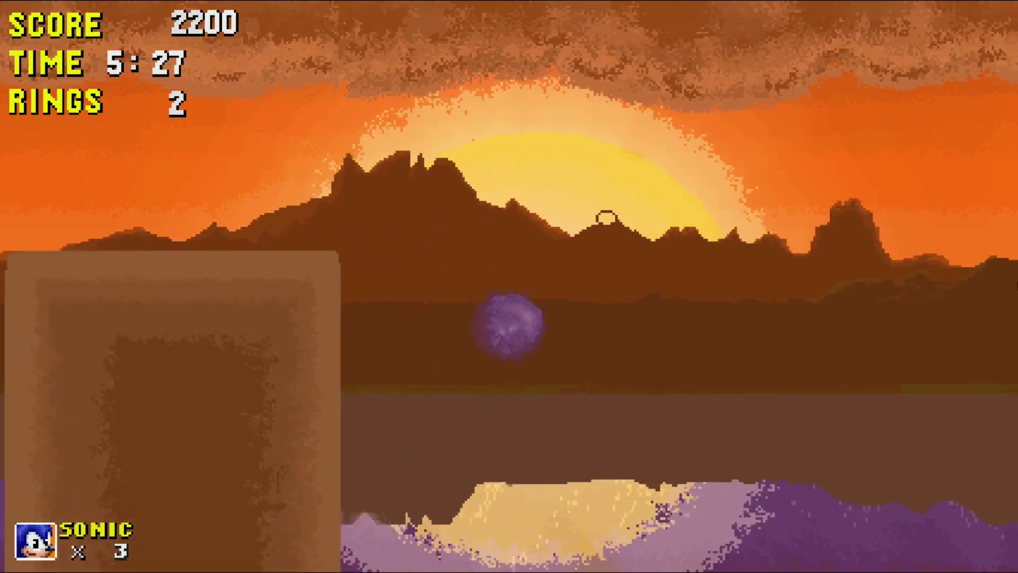
key("Right")
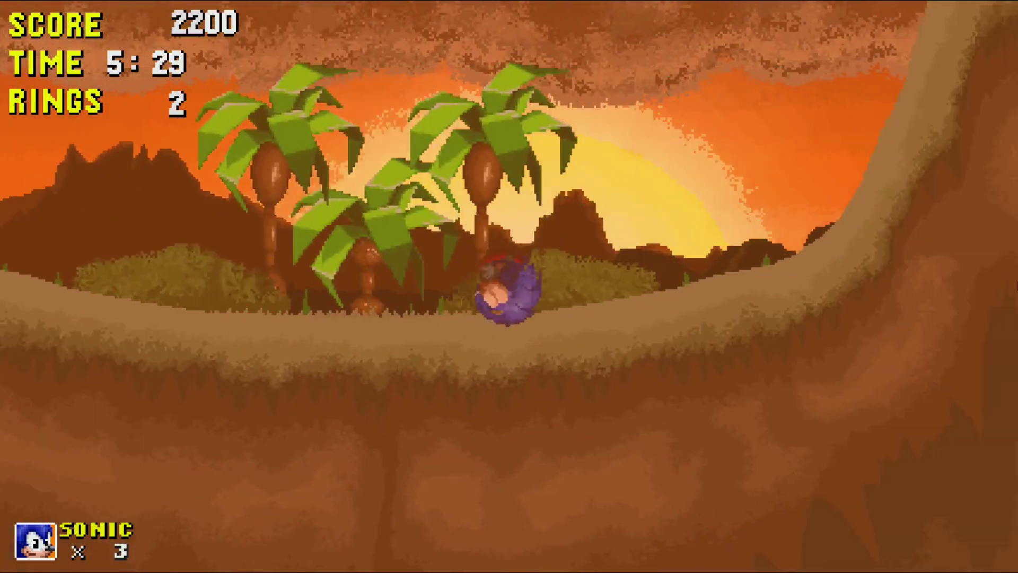
key("Right")
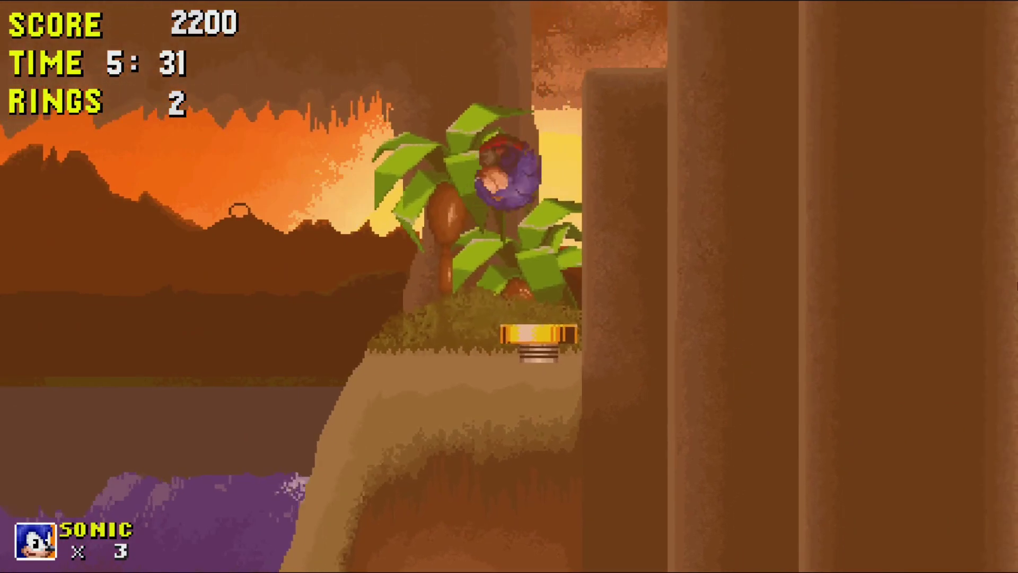
key("space")
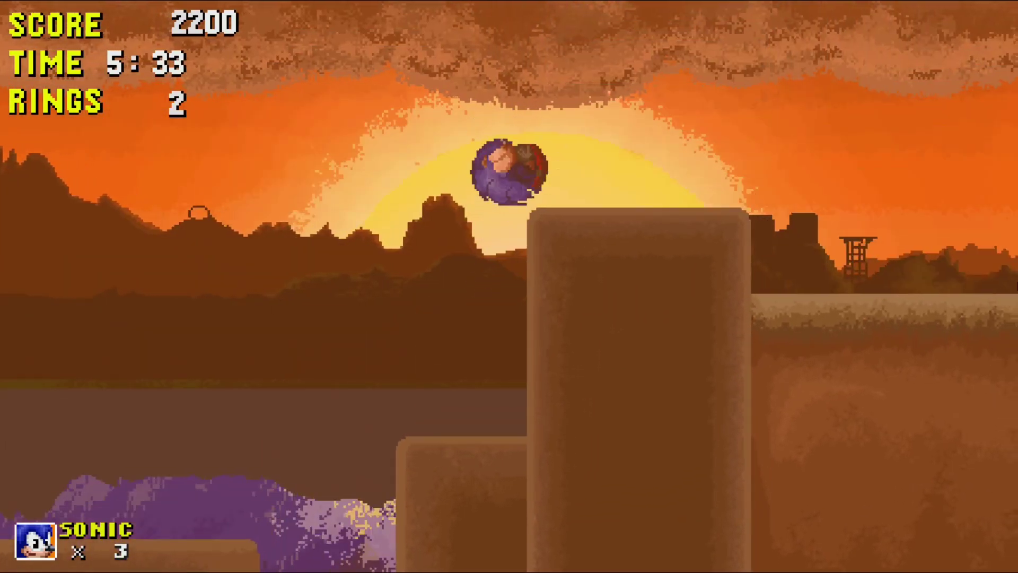
Step: Cross the tall pillar, jump the tall block, and roll past the enemy toward the signpost
key("Right")
key("space")
key("Right")
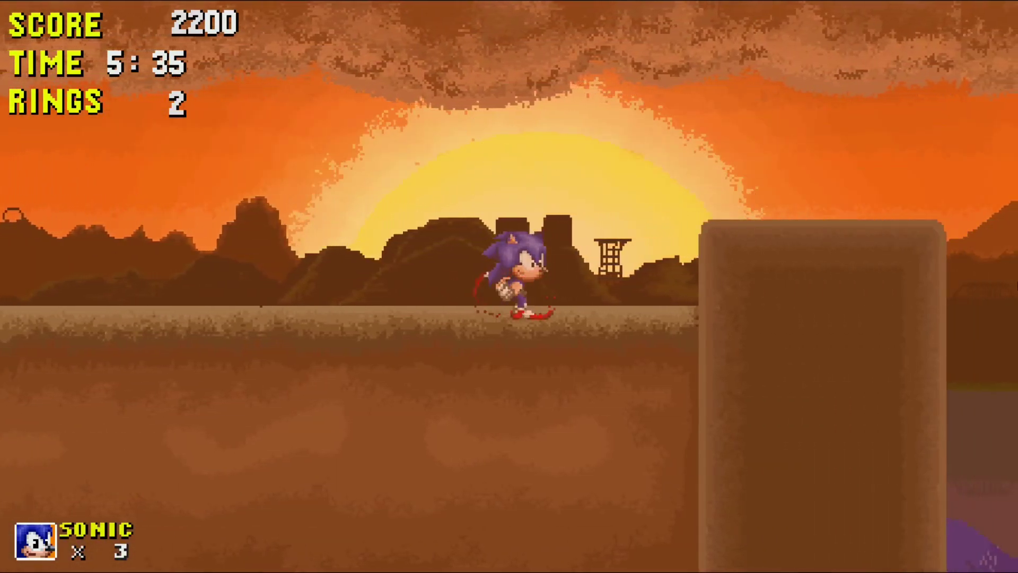
key("space")
key("Right")
key("Right")
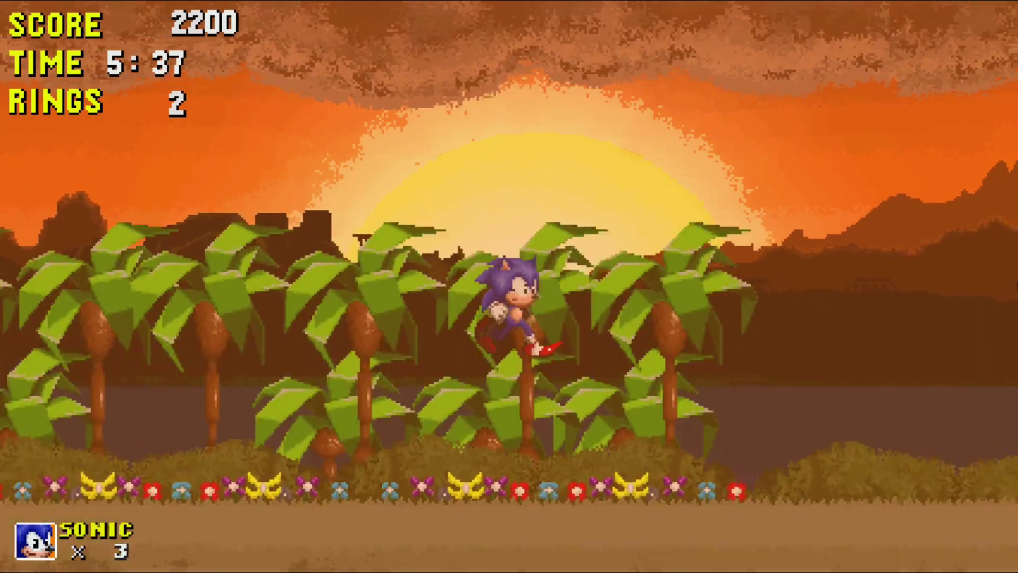
key("Down")
key("Right")
key("Right")
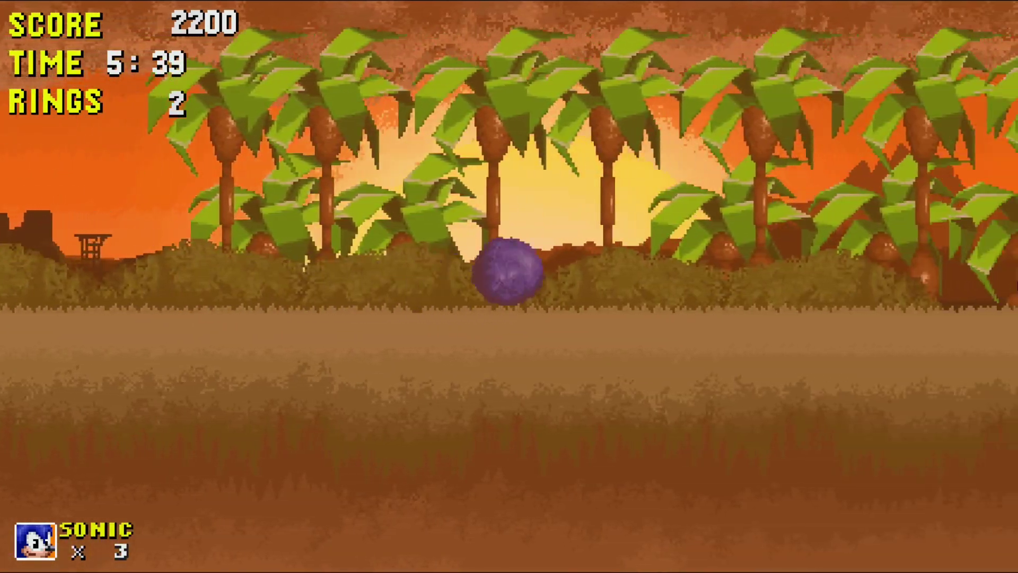
key("space")
key("Right")
key("Right")
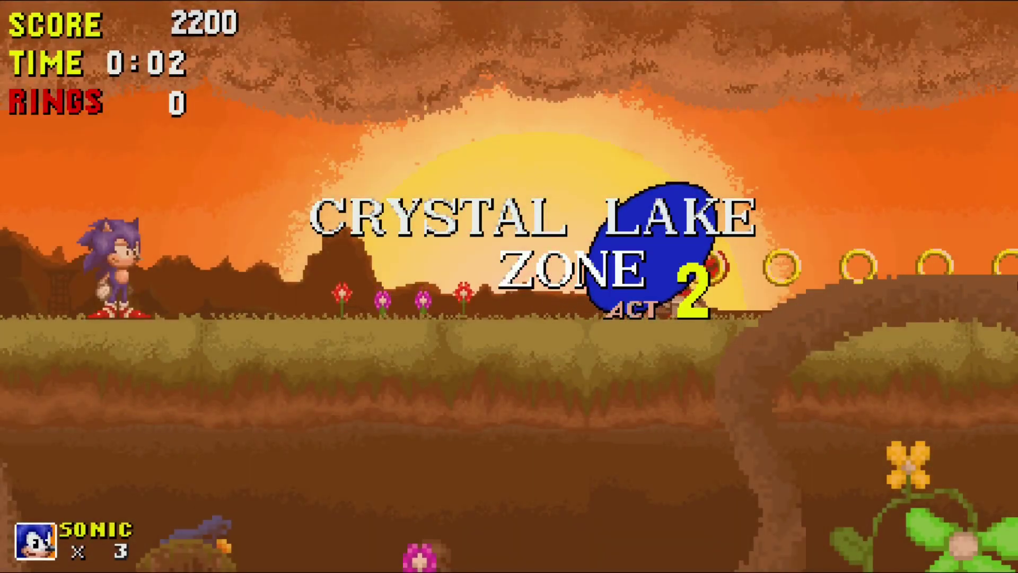
Step: Spin-dash Sonic into Crystal Lake Zone Act 2, rolling right through rings and enemies
key("Right")
key("Right")
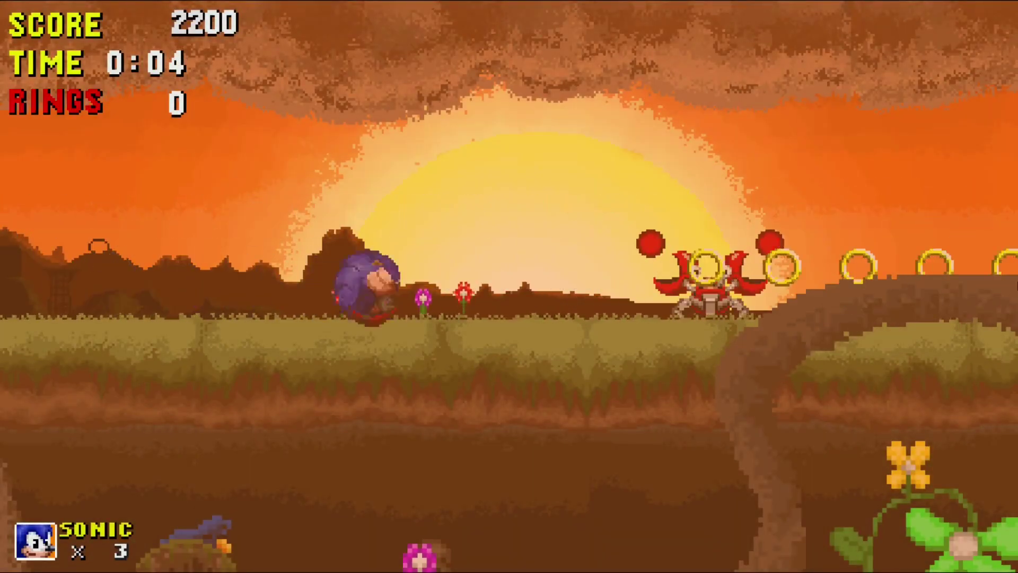
key("Right")
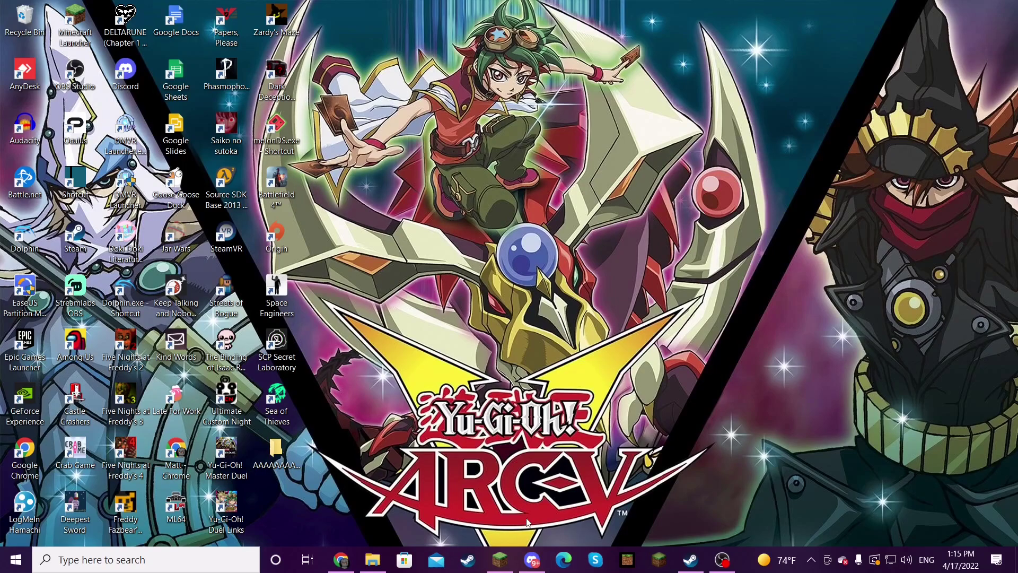
Step: Bring up the hack's folder, refresh it, and relaunch 'Sonic the Hedgehog Editable ROM'
left_click(371, 560)
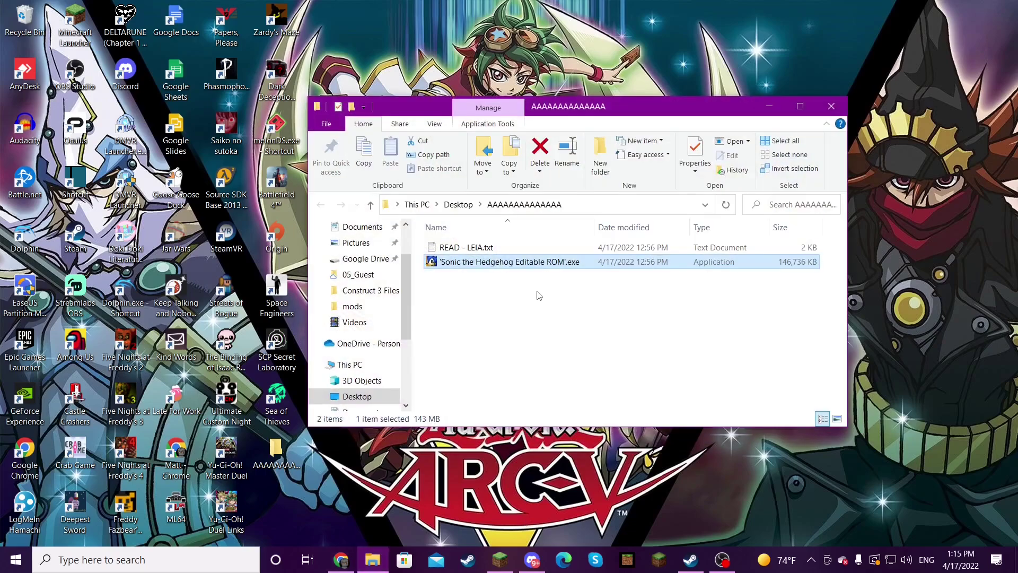
left_click(727, 205)
mouse_move(510, 262)
left_click(341, 559)
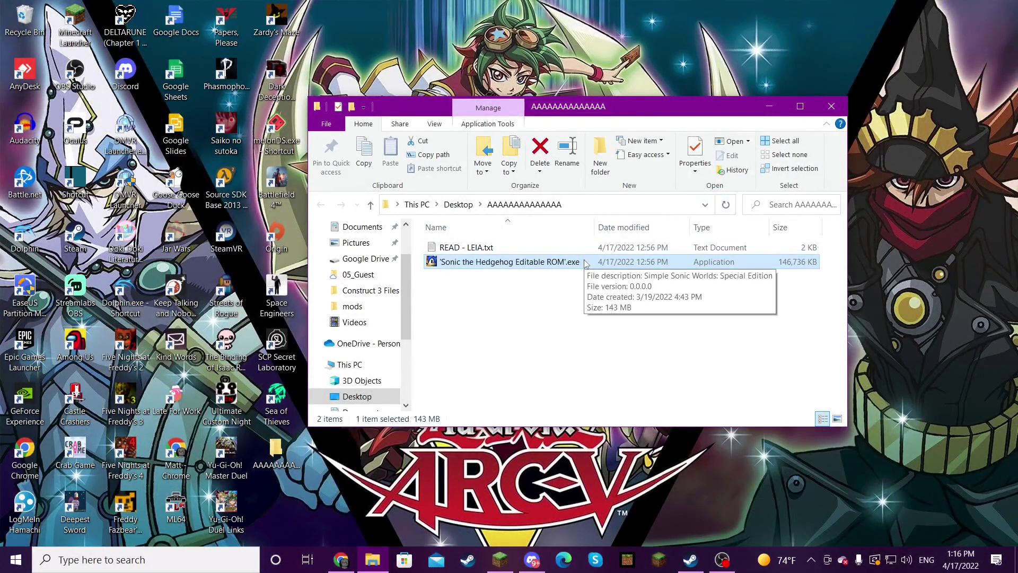
double_click(552, 263)
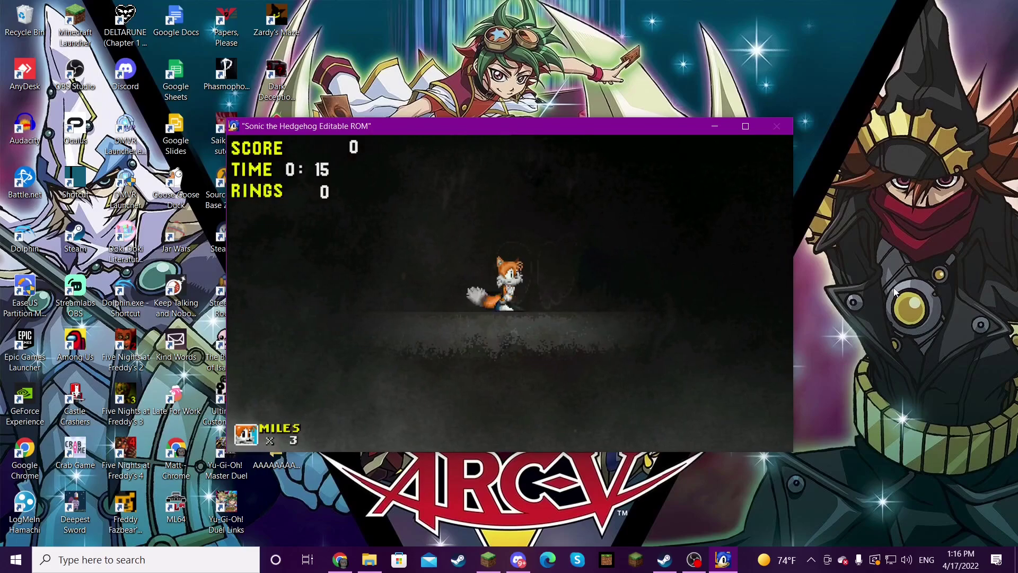
Step: Charge a spin-dash with Tails and roll him right down the dark slope
key("Down")
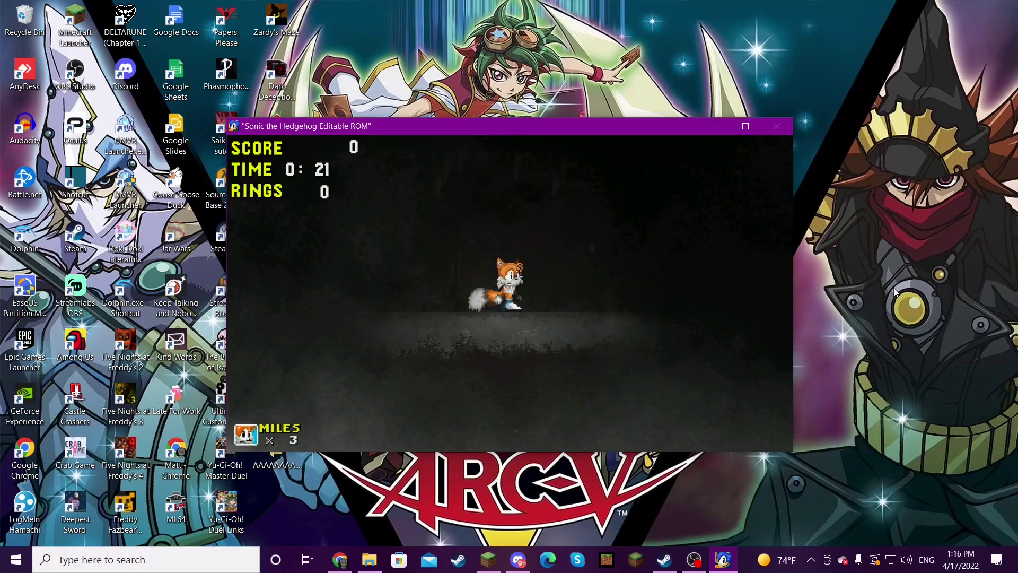
key("Down")
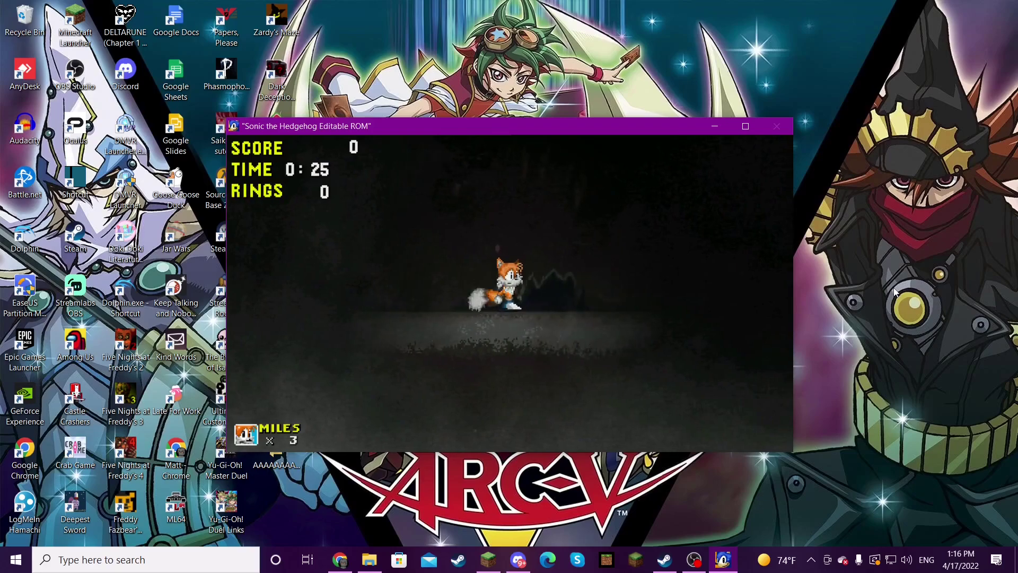
key("Right")
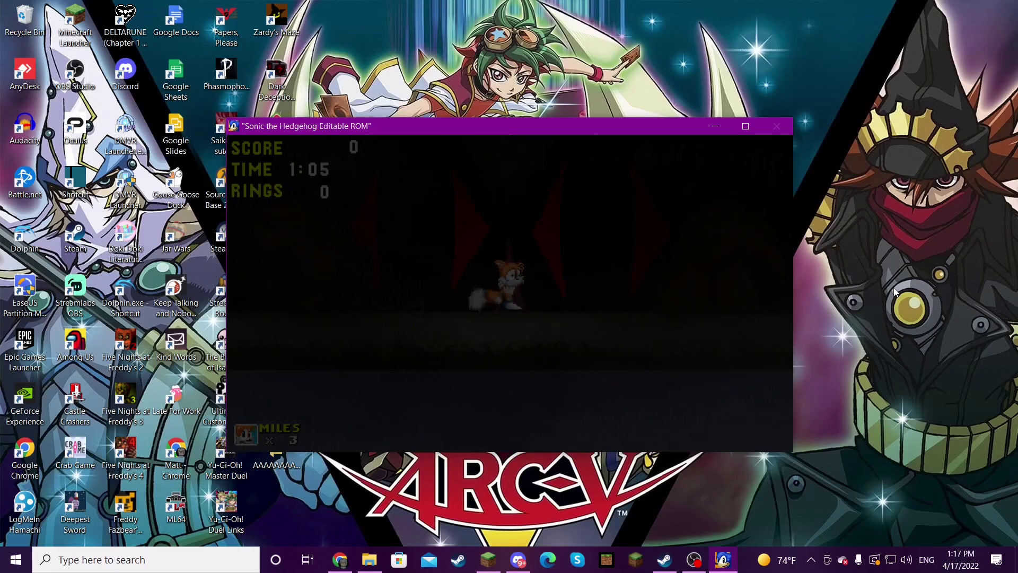
Step: Curl Tails into a ball, then walk him left until the screen blacks out
key("Down")
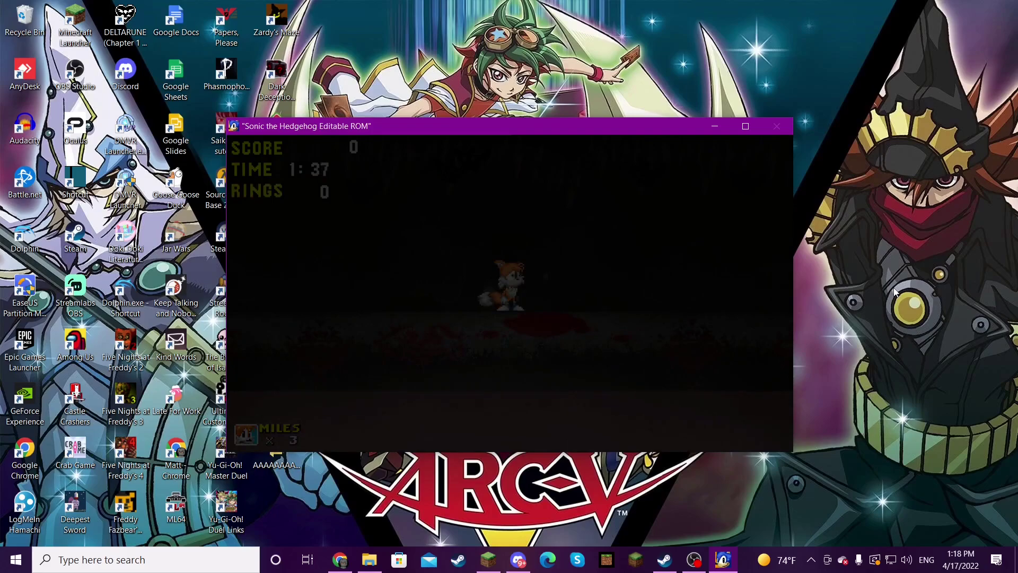
key("Left")
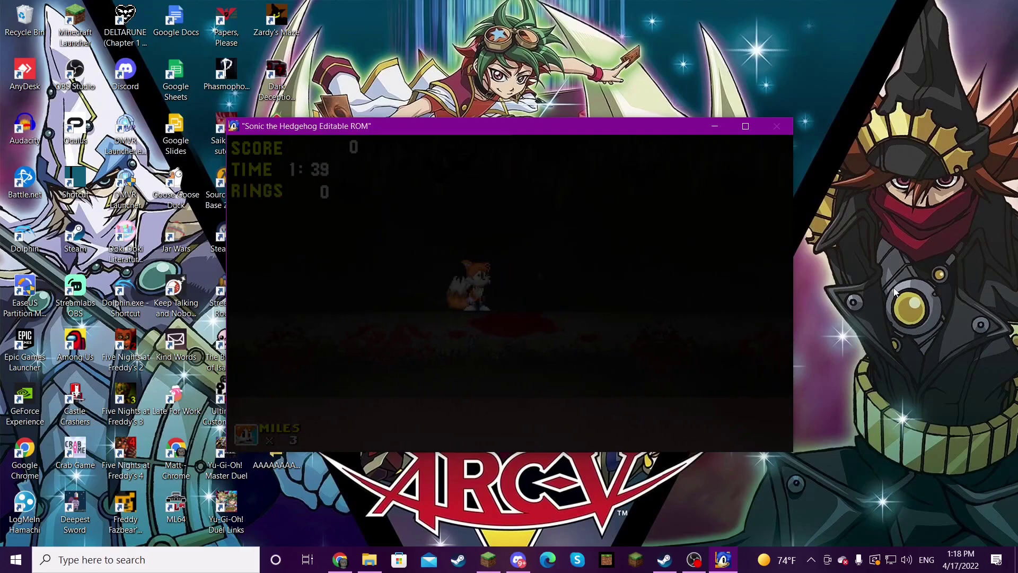
key("Left")
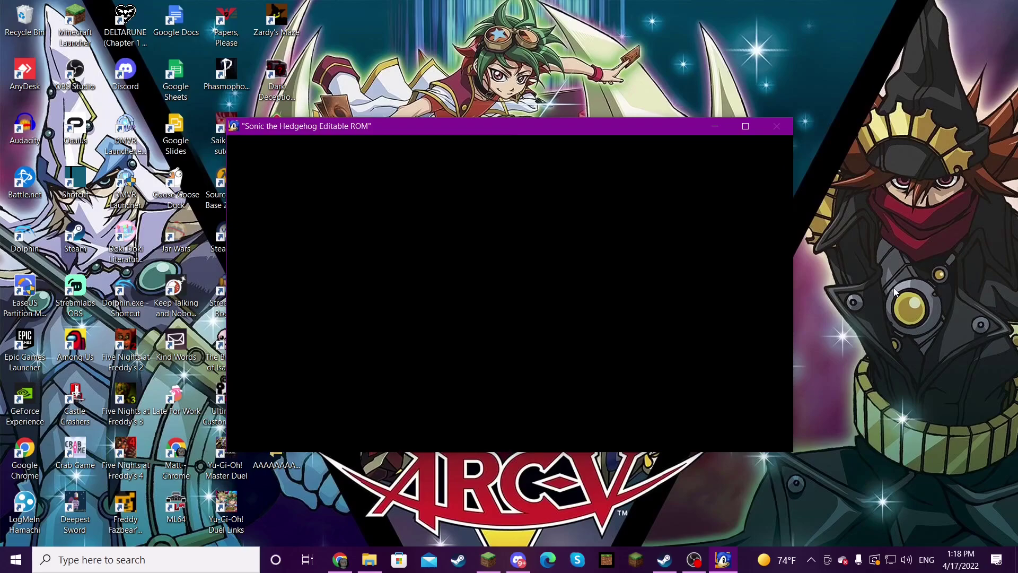
Step: Soft-reset the game with Tab, then answer NO to 'CLEAR DATA?' to keep the save
key("Tab")
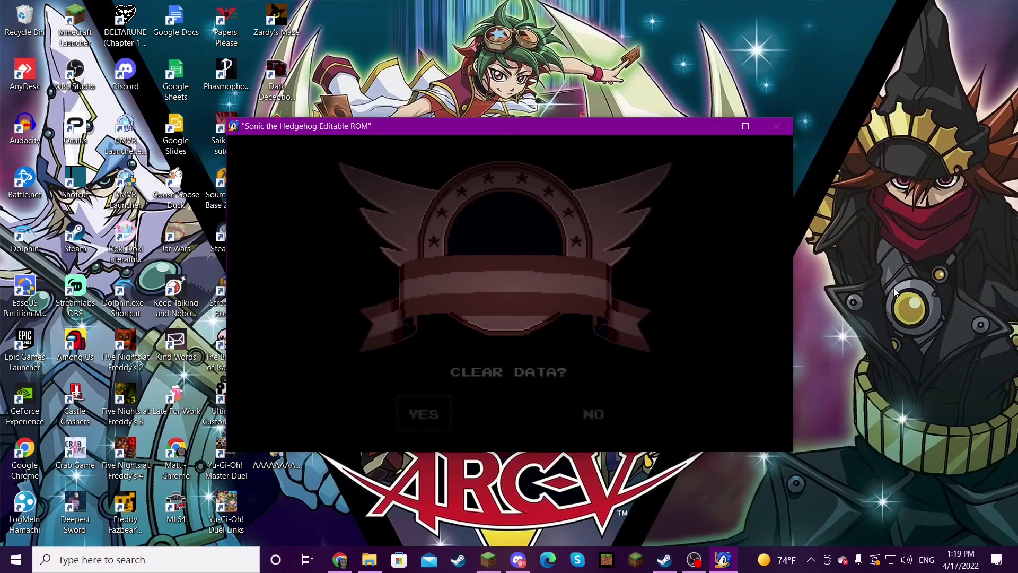
key("Right")
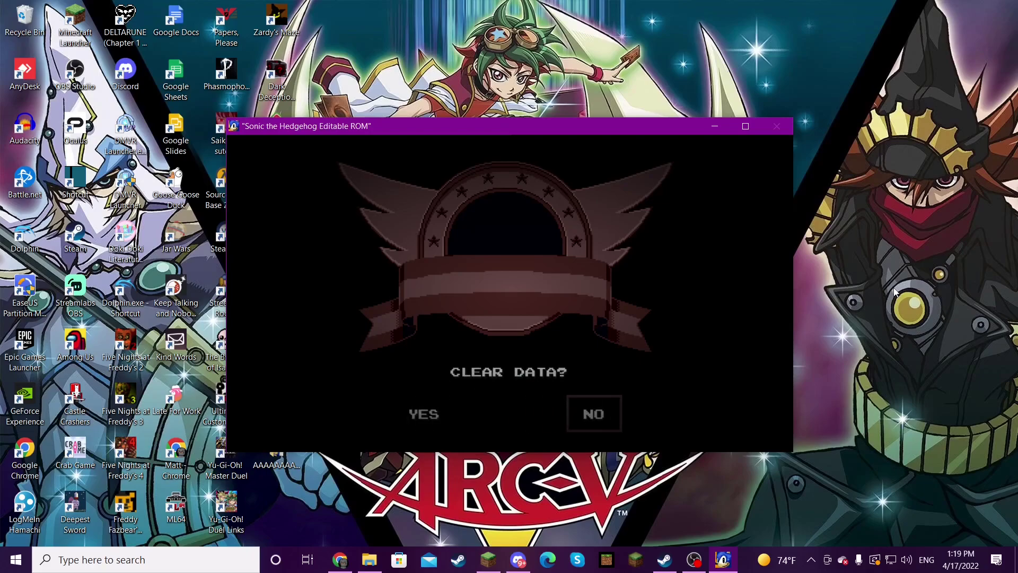
key("Return")
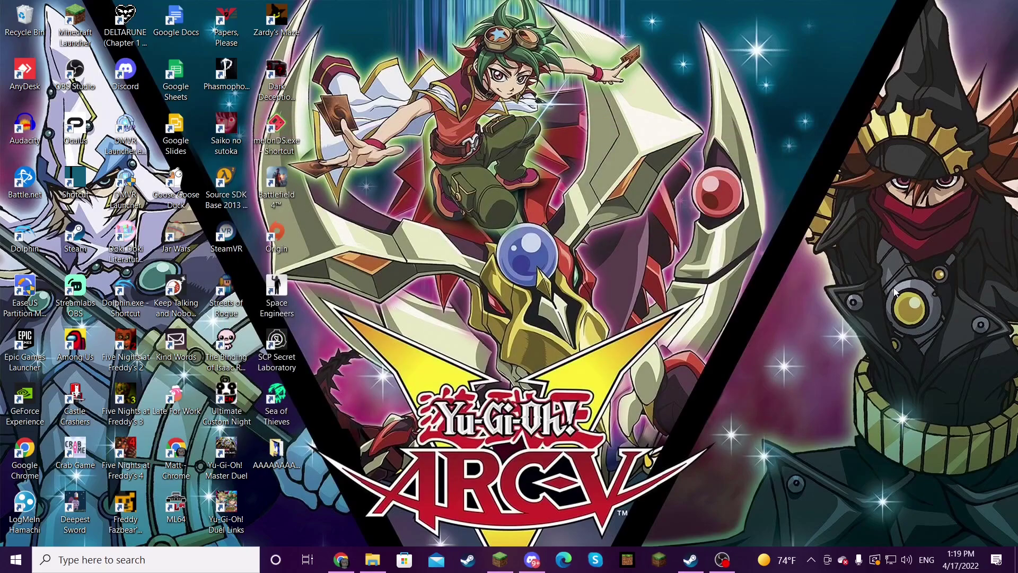
Step: Open 'Thank you for playing.txt' from the game folder and shift the Notepad window right
left_click(373, 559)
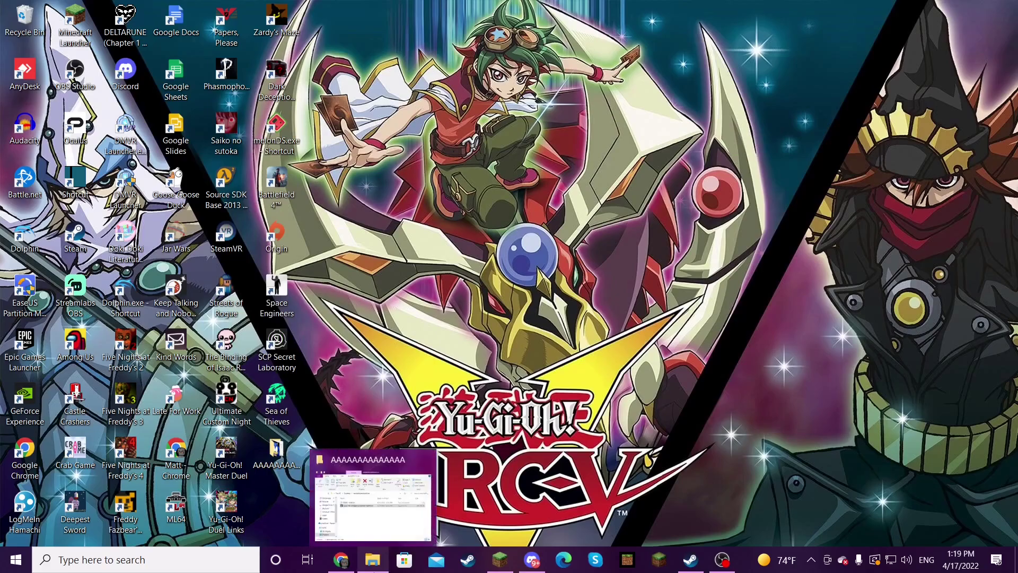
double_click(484, 276)
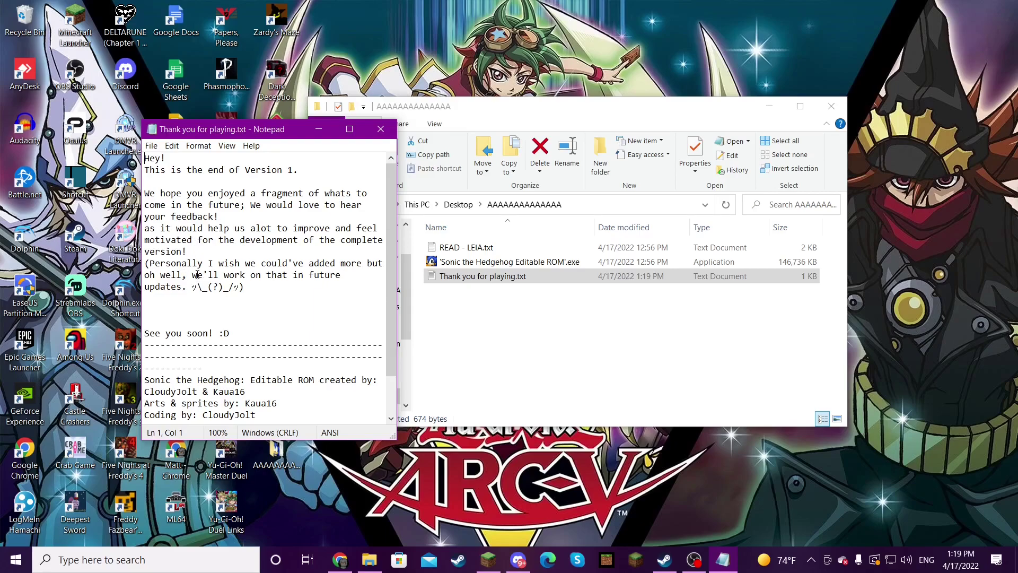
scroll(187, 309, "down", 2)
scroll(187, 309, "down", 1)
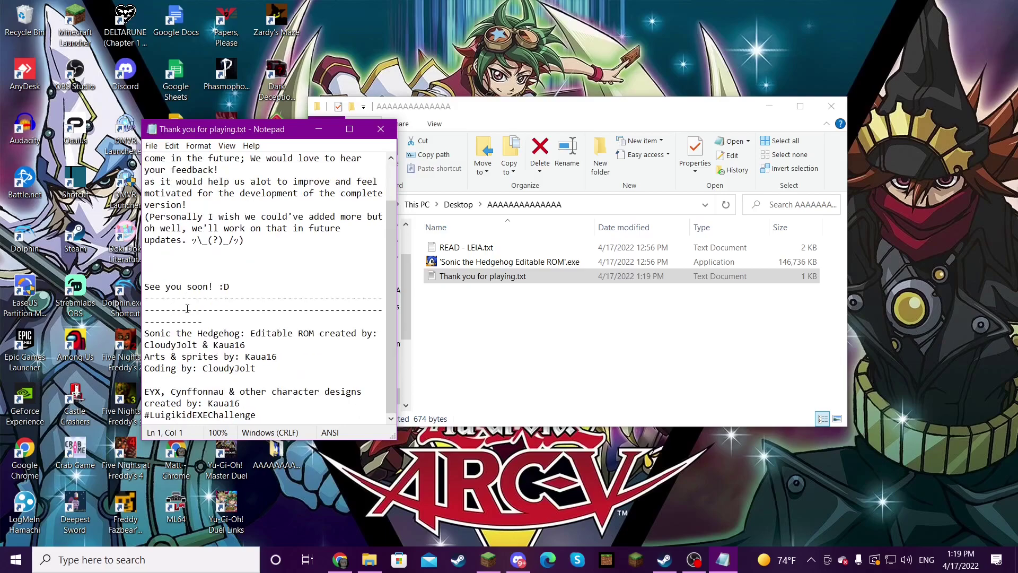
scroll(187, 309, "up", 3)
scroll(243, 404, "up", 4)
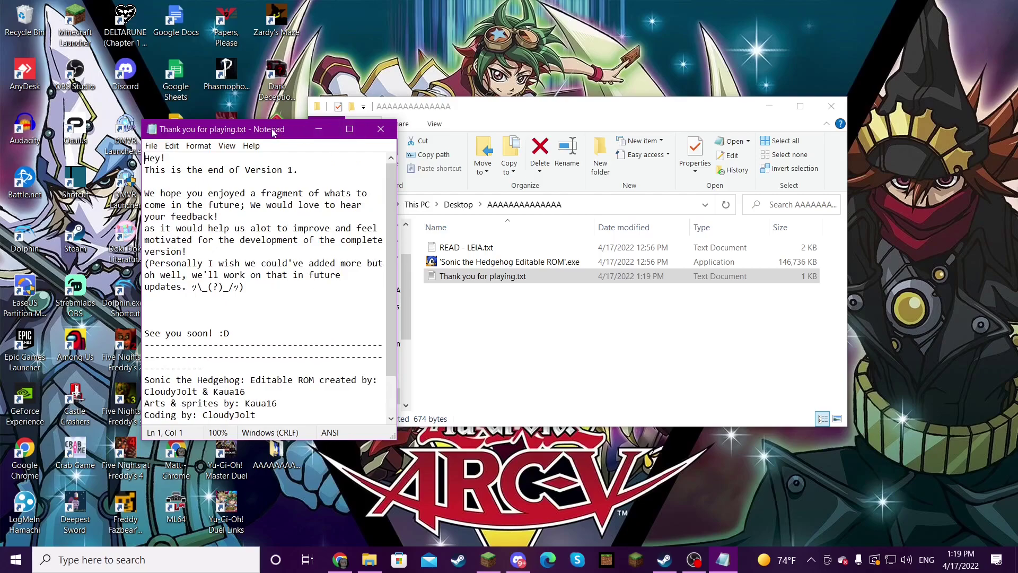
left_click_drag(273, 130, 408, 137)
Step: Close the Notepad note, then minimize and restore the game's folder window
left_click(516, 136)
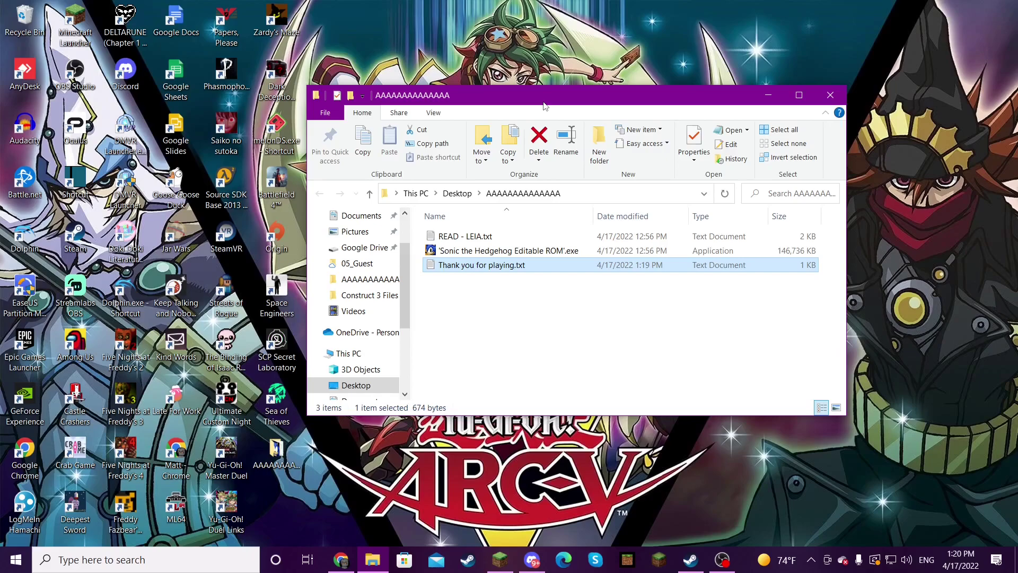
left_click(769, 94)
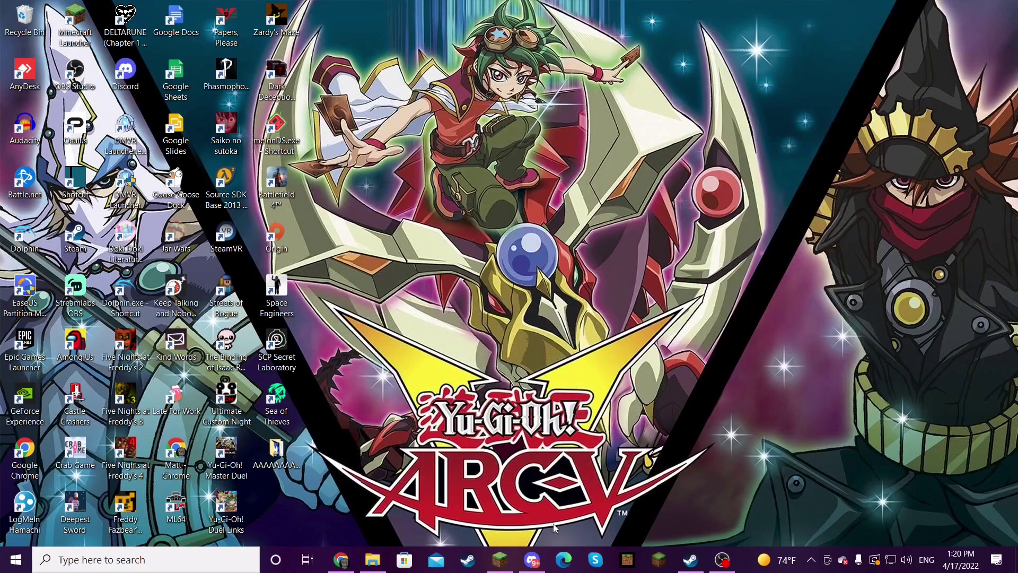
left_click(372, 559)
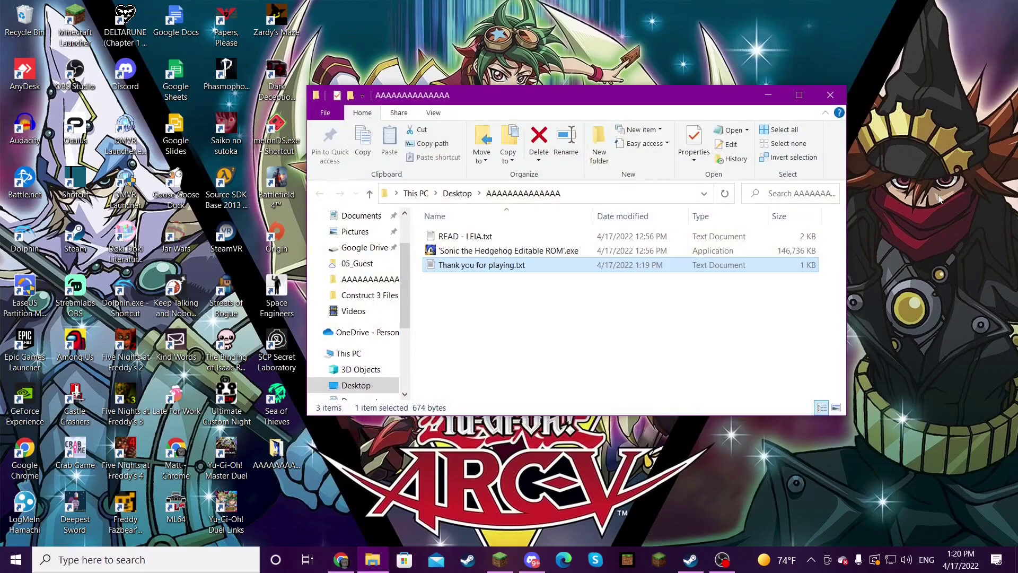